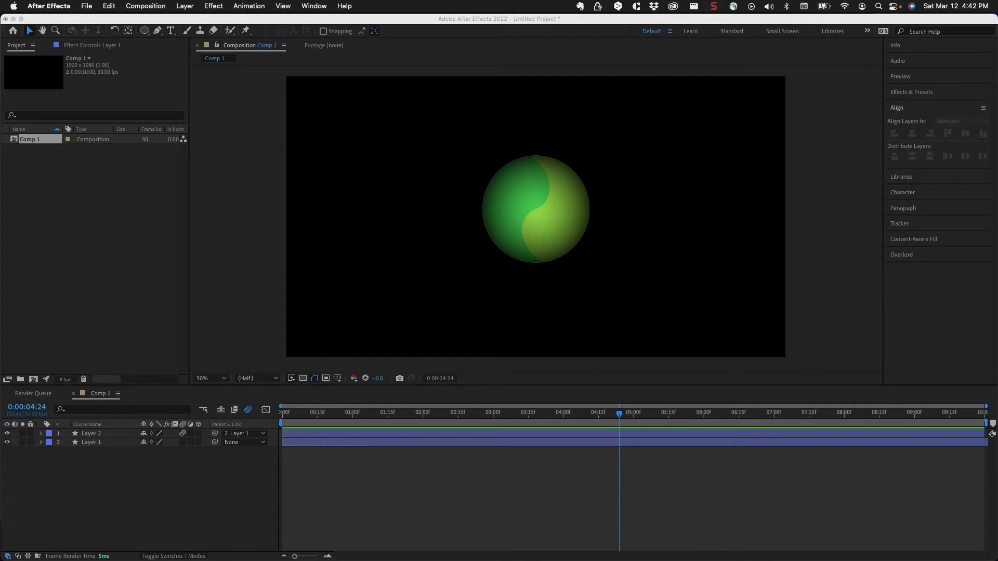
Reveal the Rotation property of Layer 1 and enable an expression on it.
left_click(90, 446)
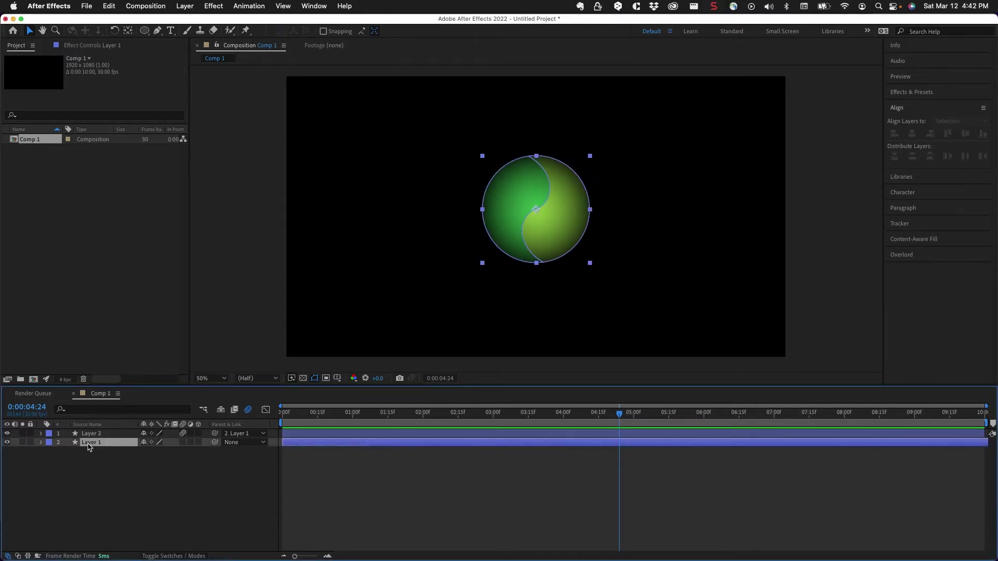
key("r")
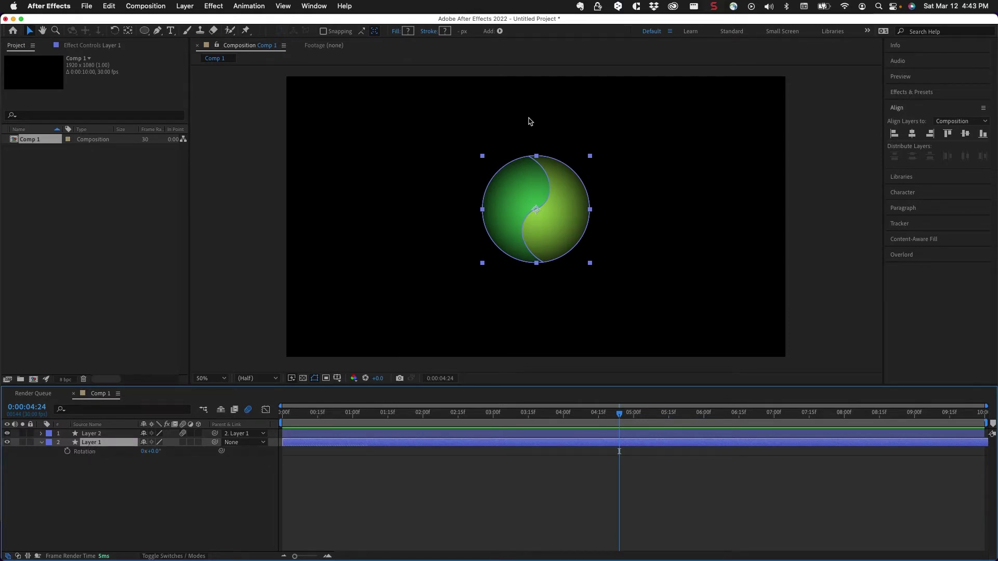
left_click(67, 452, "alt")
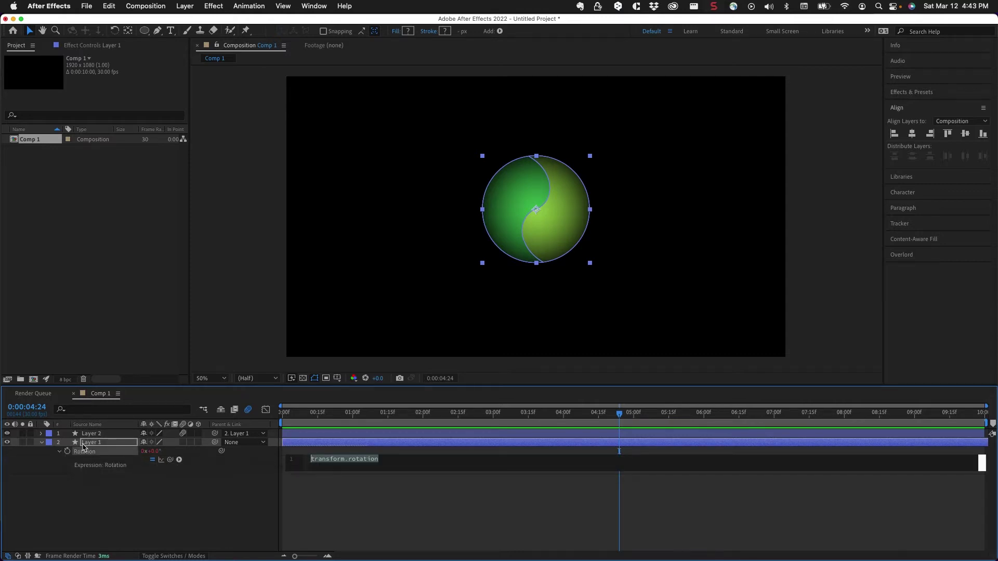
Enter Math.sin() as the Rotation expression of Layer 1 and commit it.
type("Math.")
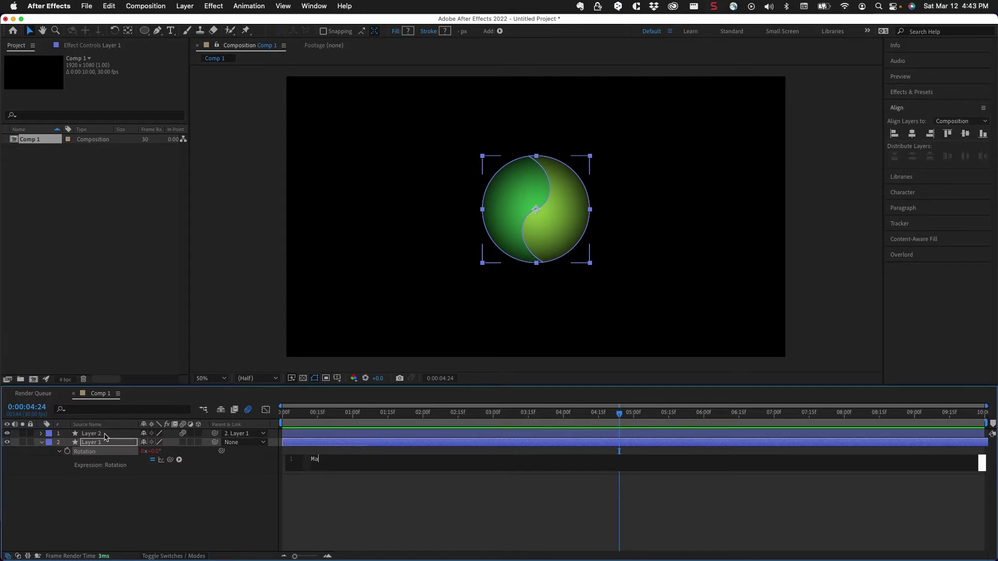
key("Escape")
key("BackSpace")
key("BackSpace")
key("BackSpace")
key("BackSpace")
type("Math")
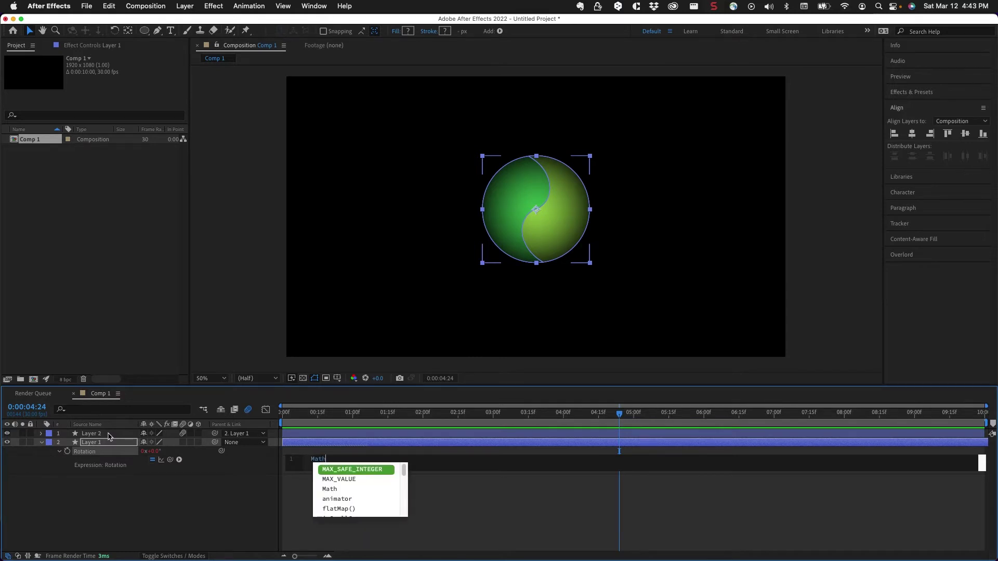
key("Escape")
type(".")
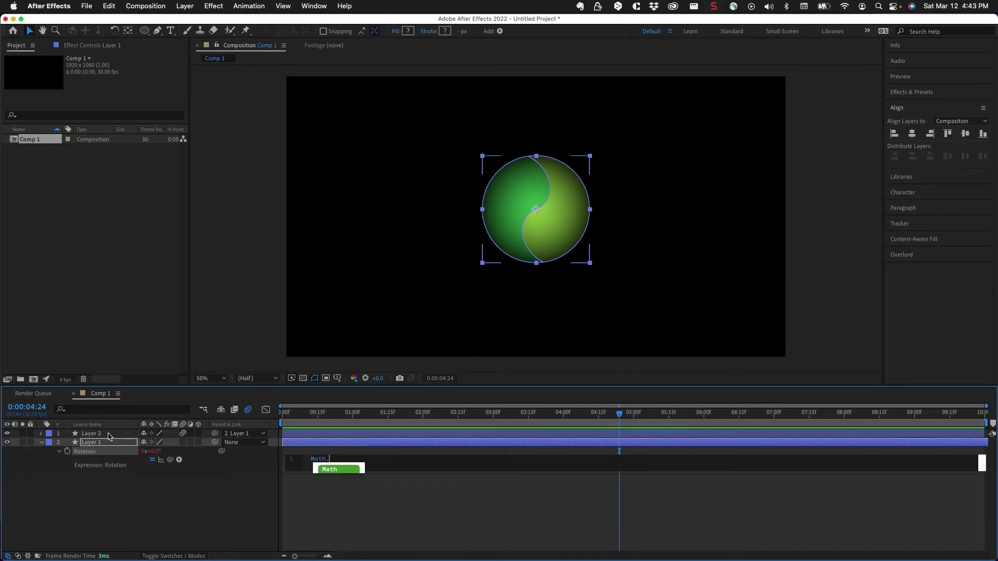
type("sin")
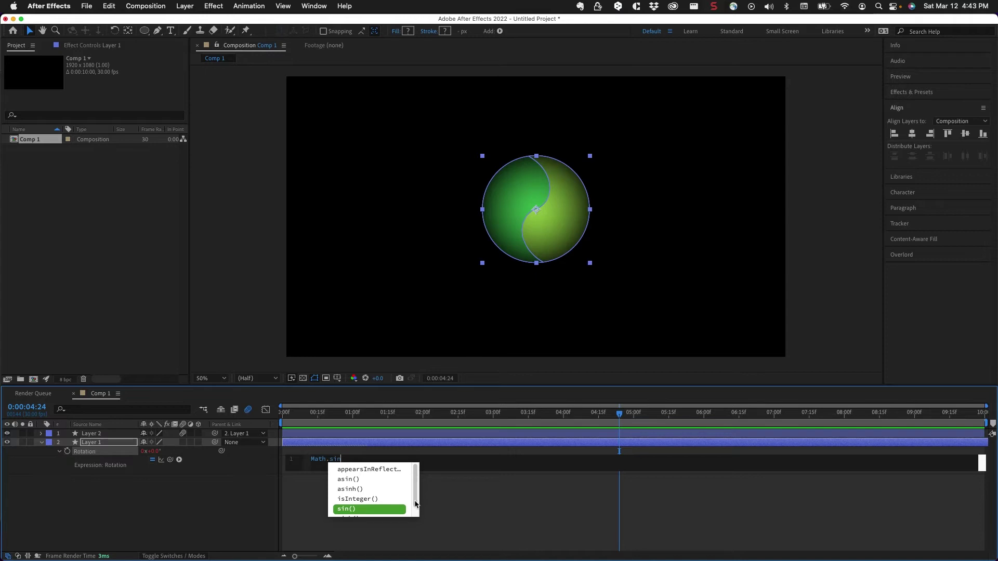
left_click_drag(416, 509, 415, 459)
left_click(343, 458)
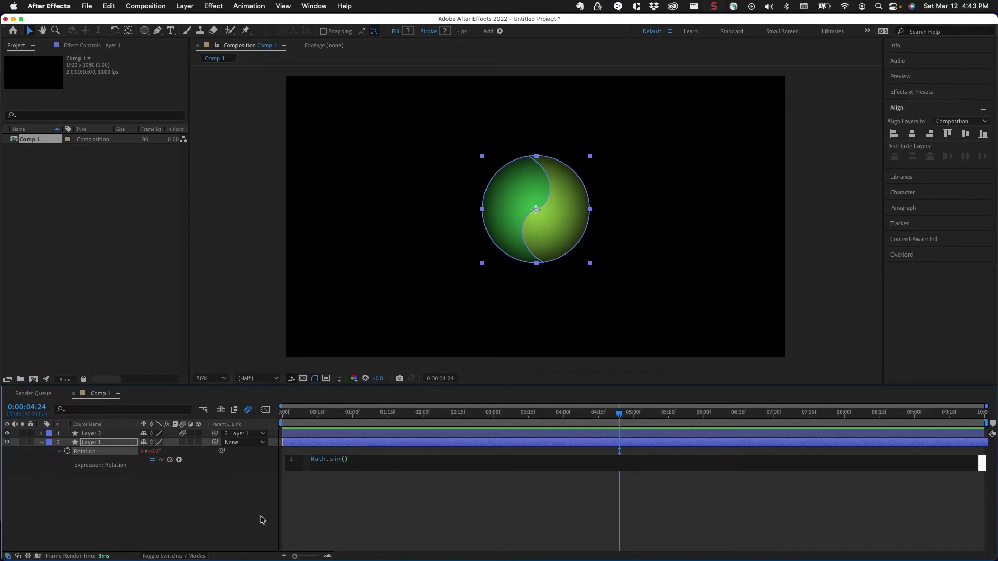
left_click(216, 512)
left_click(338, 441)
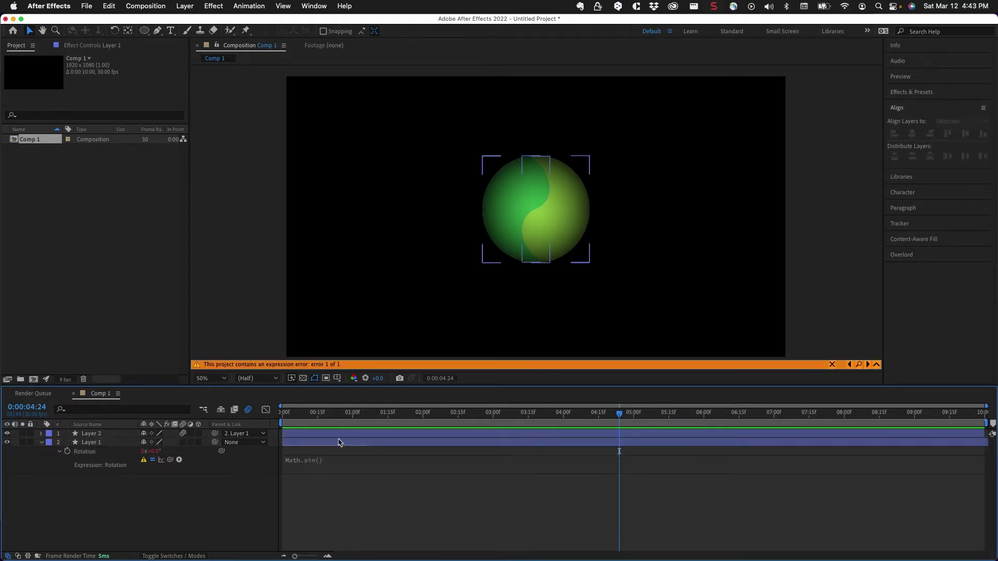
Change Layer 1's Rotation expression to Math.sin(120) and preview the animation from the first frame.
left_click(318, 460)
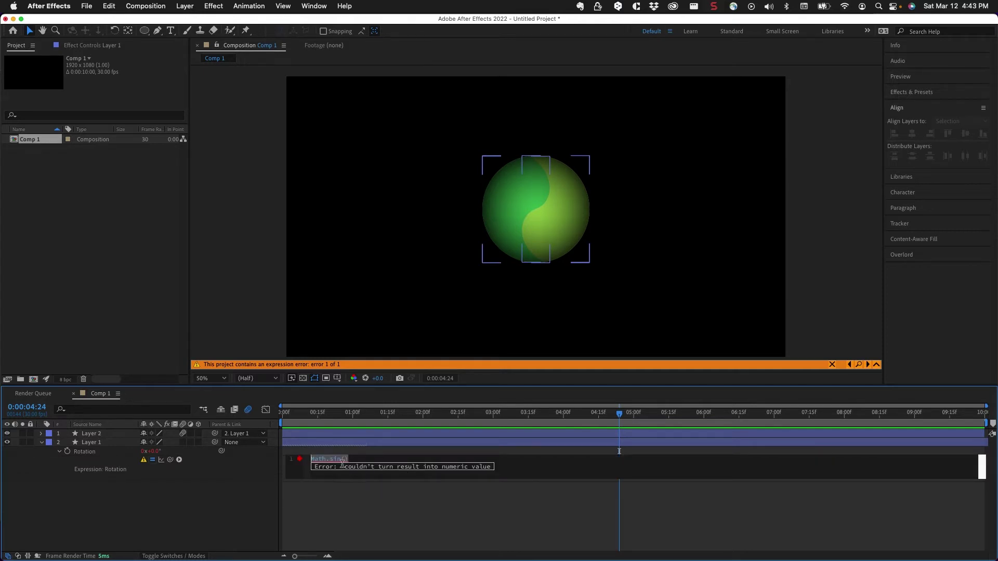
left_click(347, 460)
key("Left")
type("120")
left_click(236, 499)
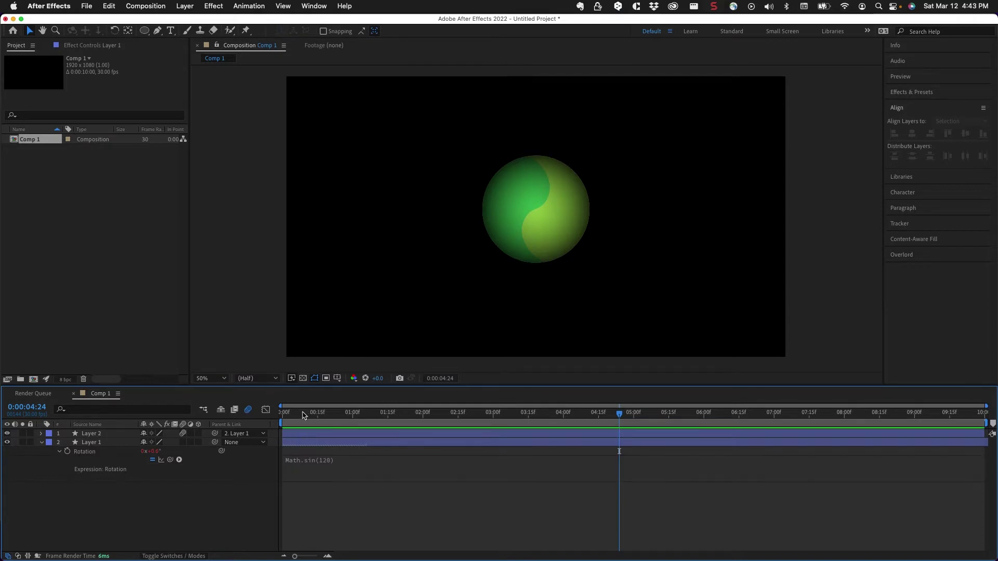
left_click(284, 414)
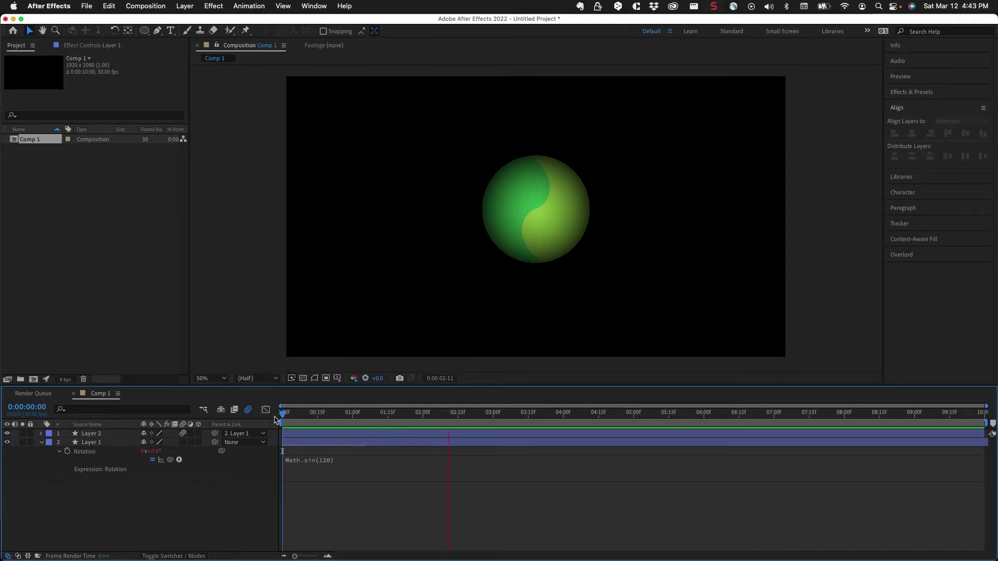
key("space")
Change the Rotation expression to Math.sin(time) and preview the animation from the first frame.
left_click(325, 464)
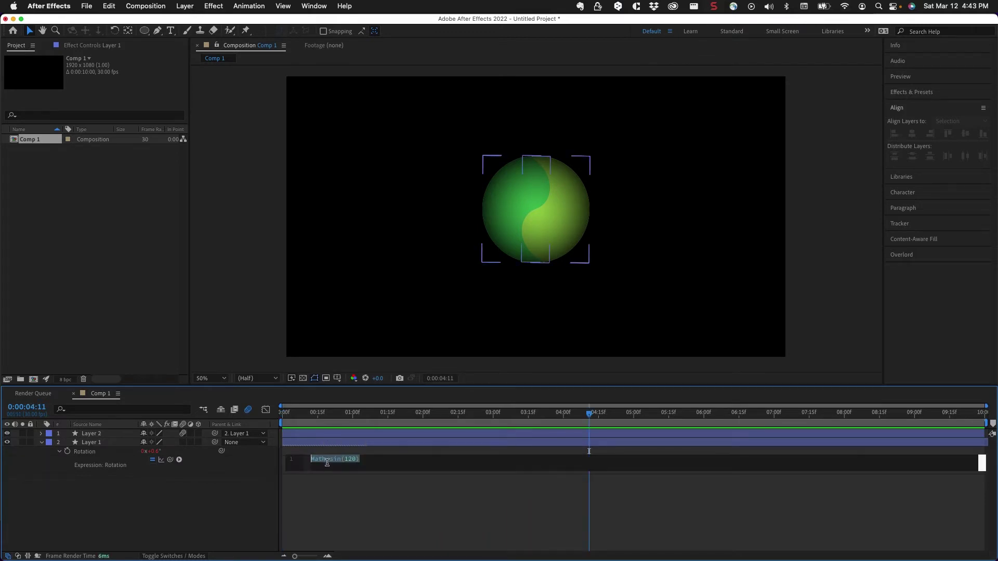
double_click(349, 459)
type("time")
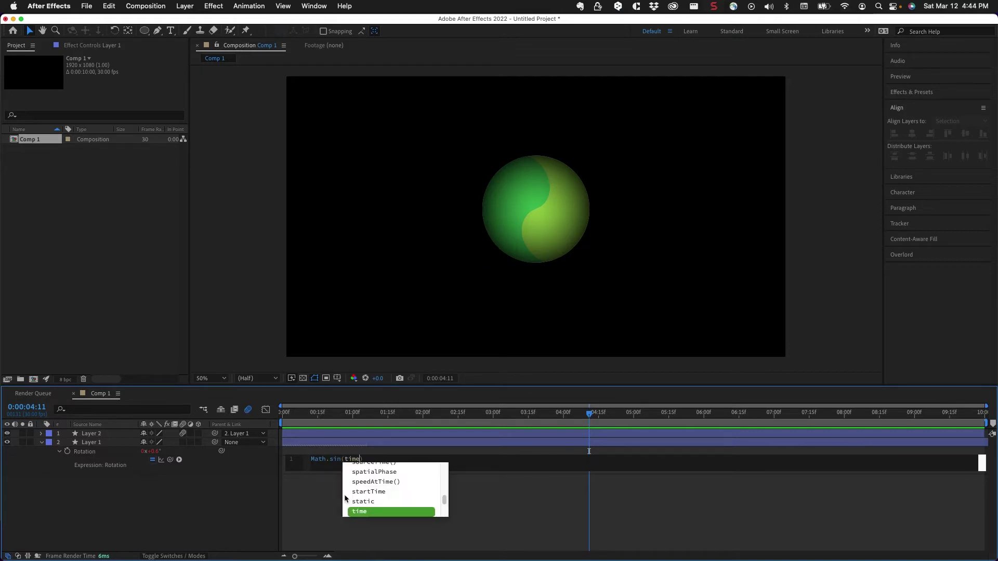
left_click(229, 510)
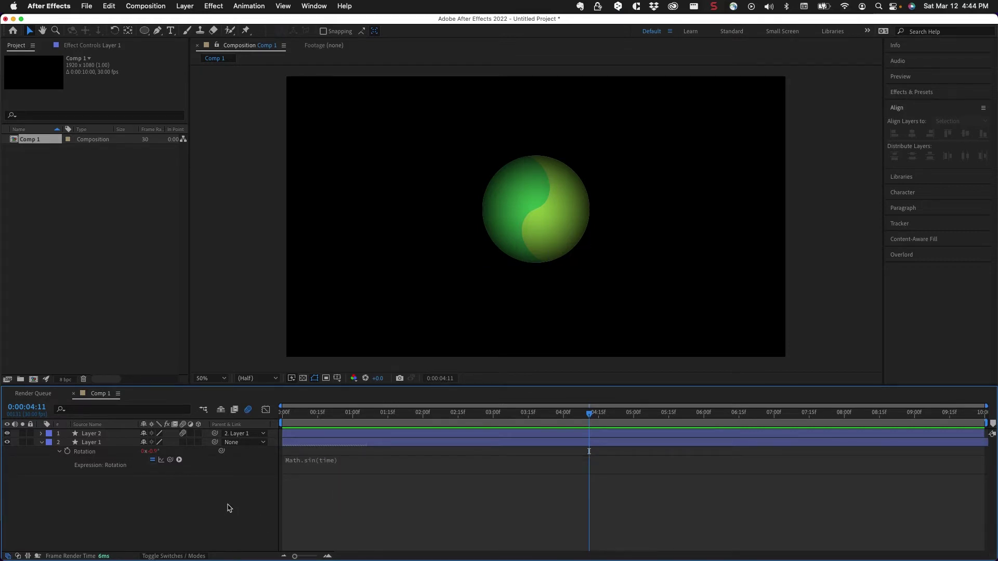
left_click(301, 415)
left_click_drag(290, 419, 276, 417)
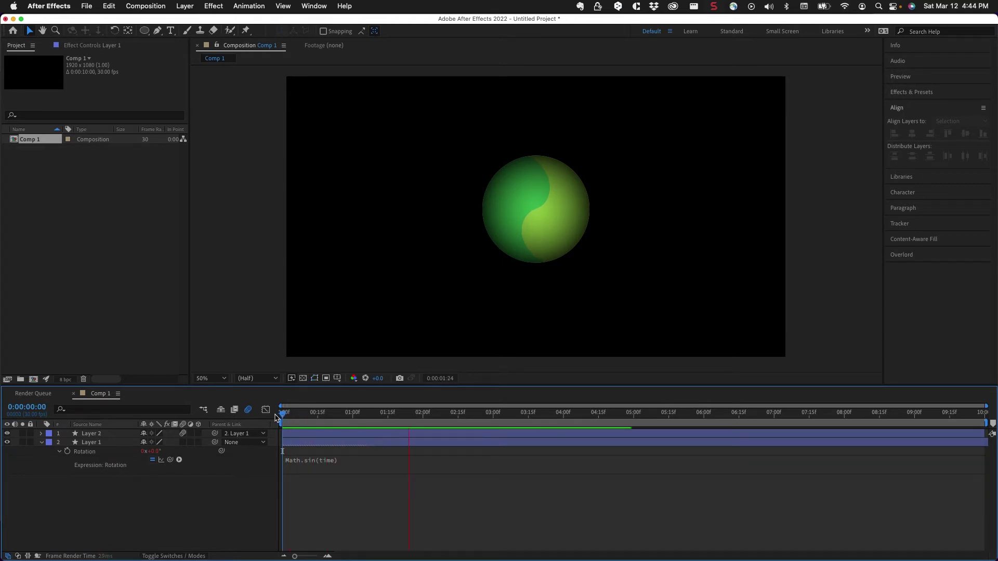
key("space")
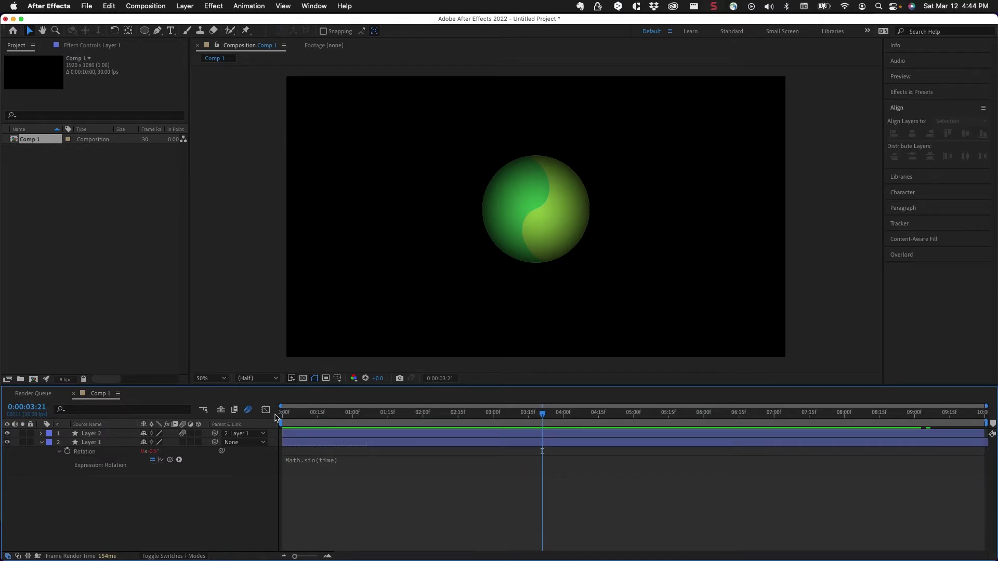
Multiply the sine by 100 so the Rotation expression reads Math.sin(time)*100, and preview it from the start.
left_click(338, 461)
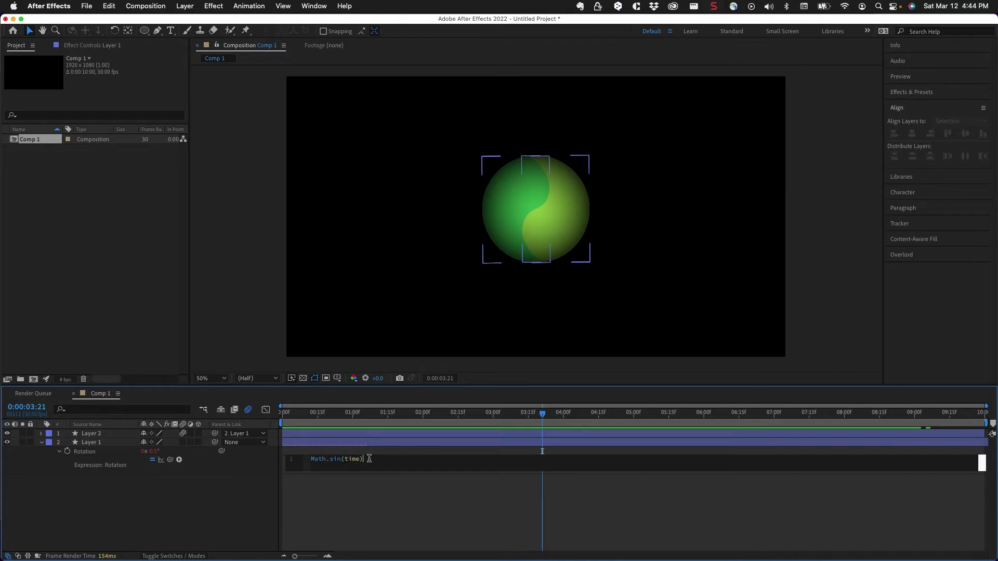
type("*100")
left_click(238, 493)
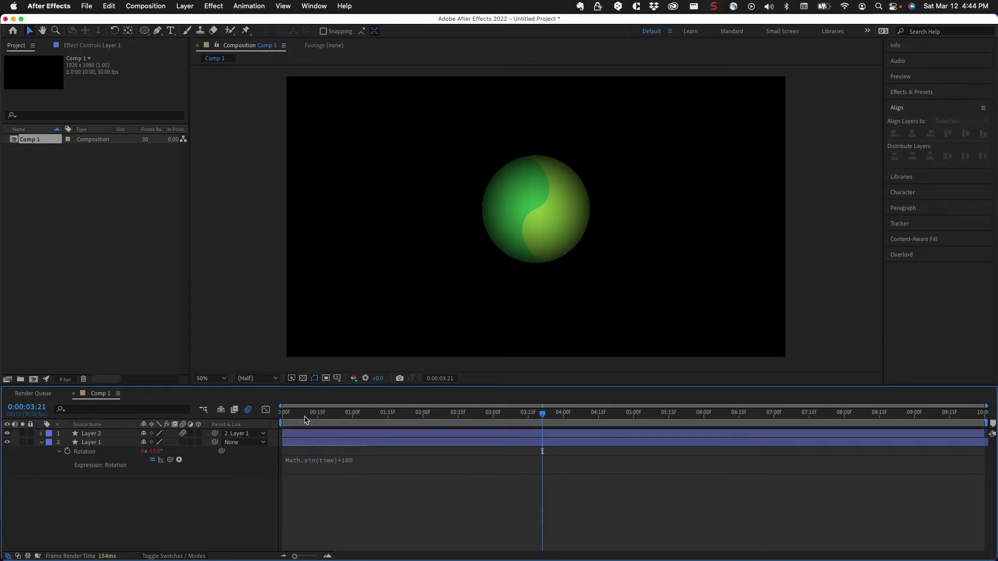
key("/")
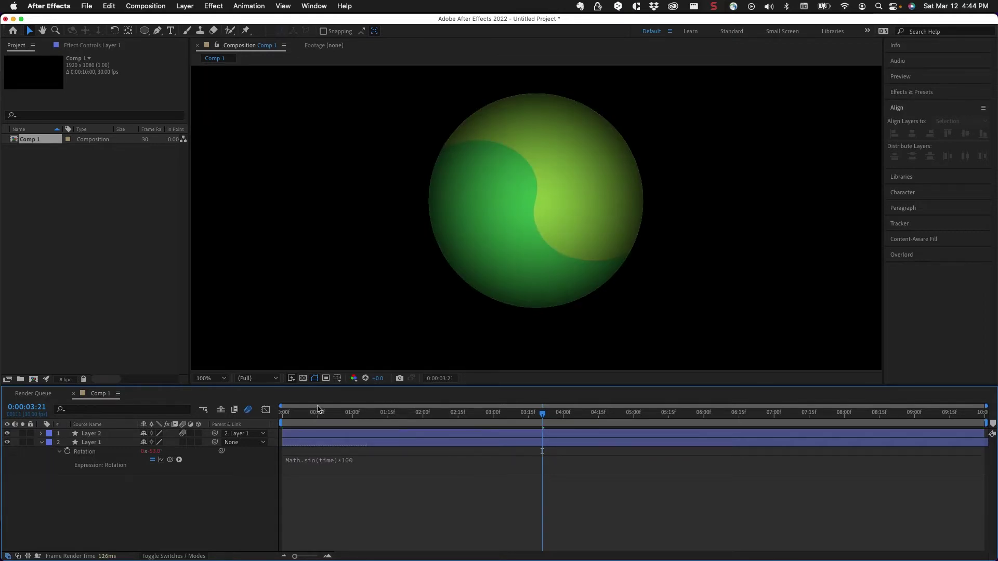
key("Home")
key("space")
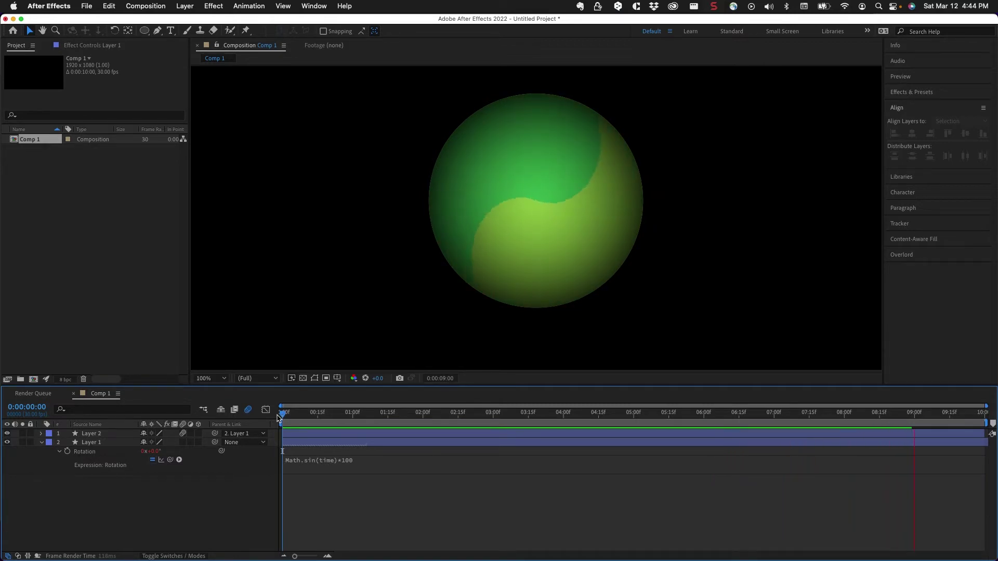
key("space")
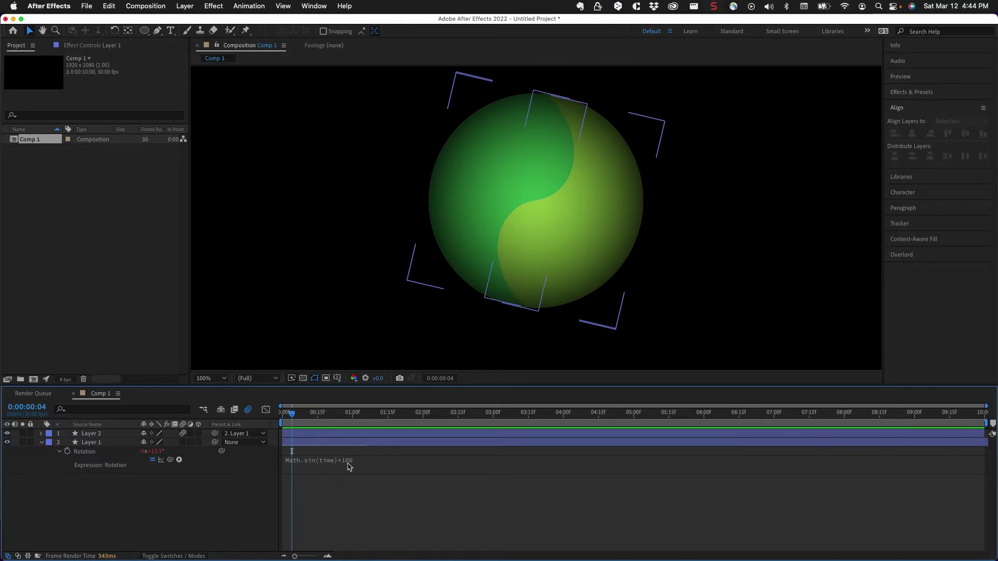
Replace the multiplier 100 in the Rotation expression with Math.random(); and preview the animation from the start.
left_click(345, 462)
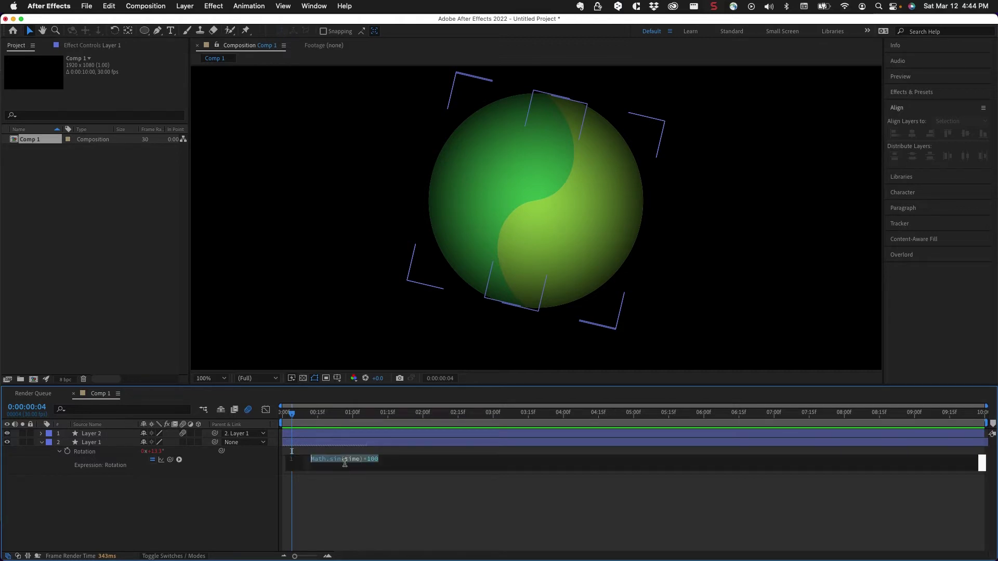
double_click(372, 460)
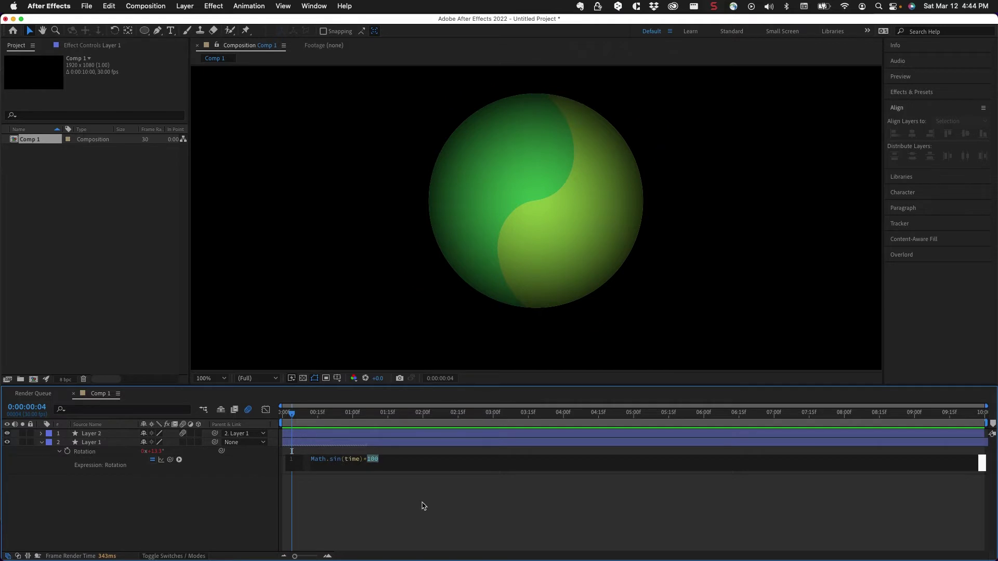
type("Math")
type(".rando()")
key("BackSpace")
key("BackSpace")
type("m();")
left_click(236, 507)
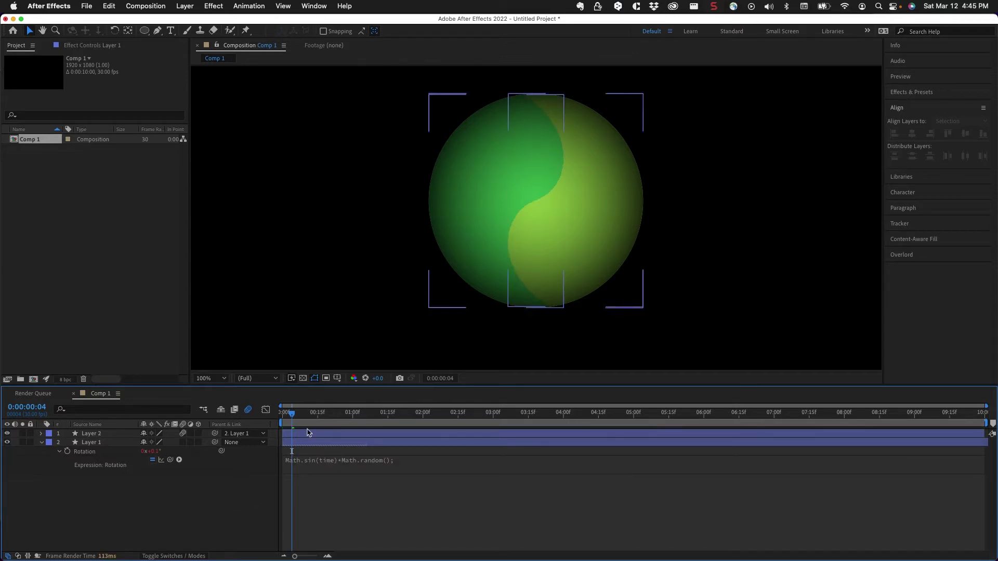
left_click(281, 416)
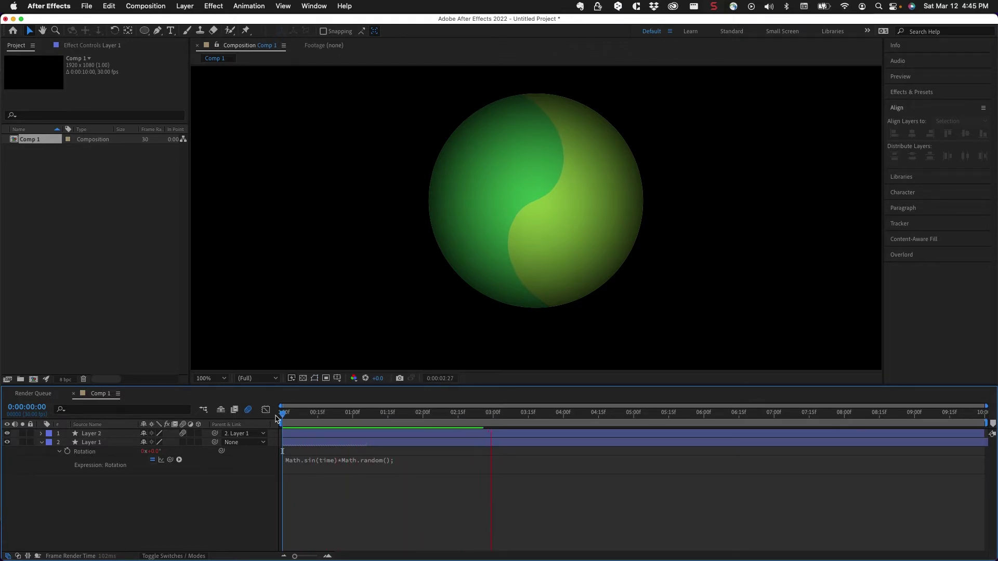
key("space")
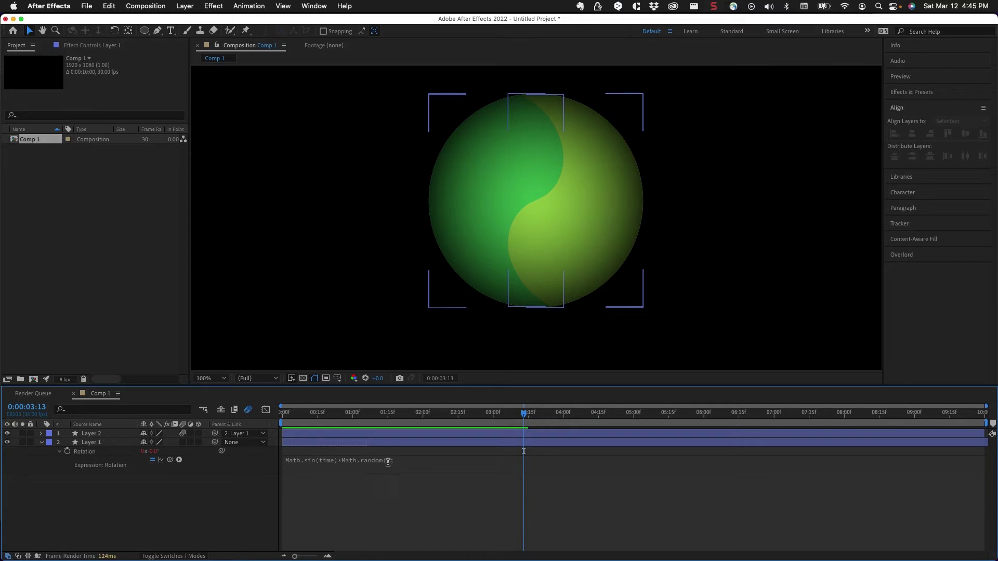
Extend the Rotation expression to Math.sin(time)*Math.random()*50; and preview it from the first frame.
left_click(388, 460)
left_click(421, 467)
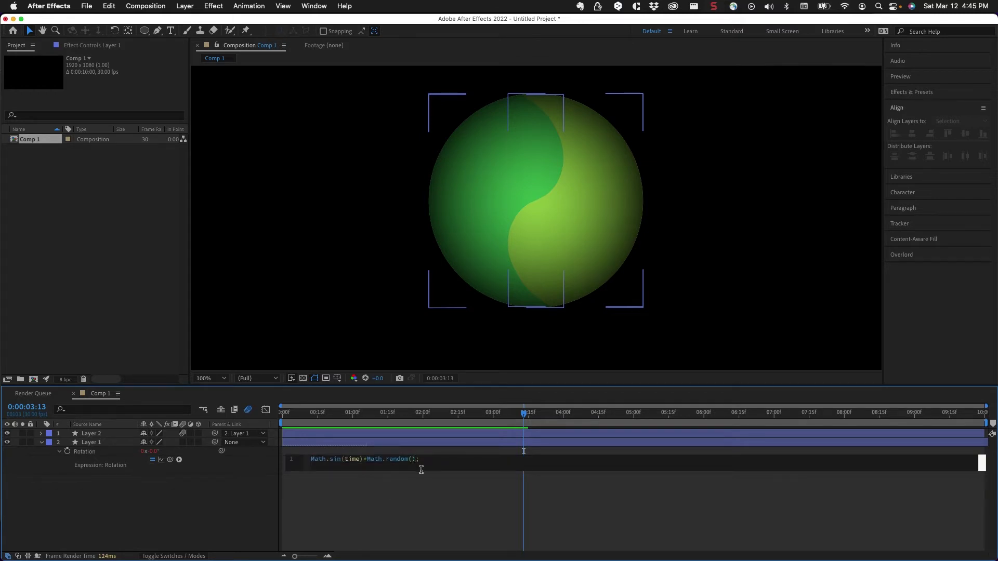
type("*50")
left_click(279, 415)
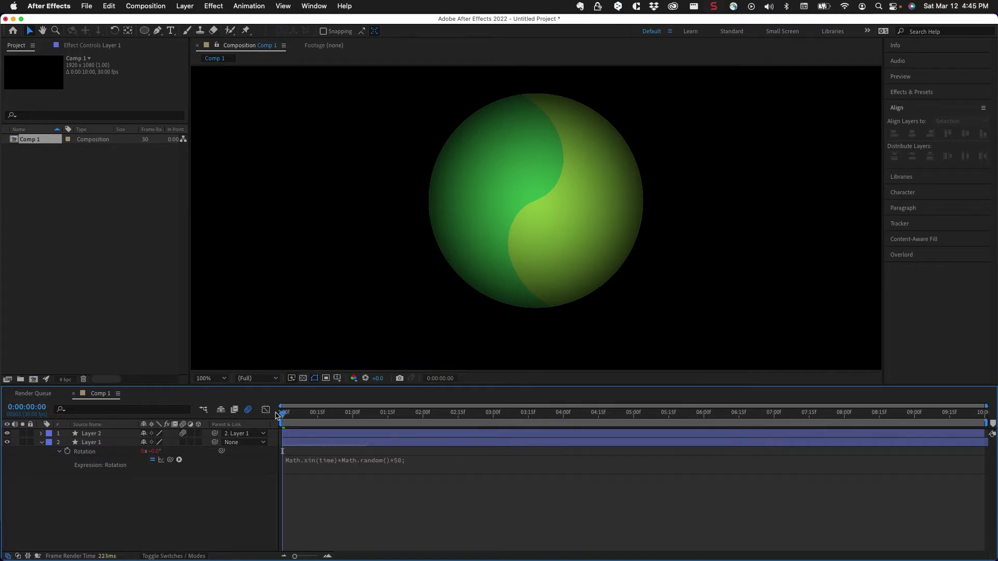
key("space")
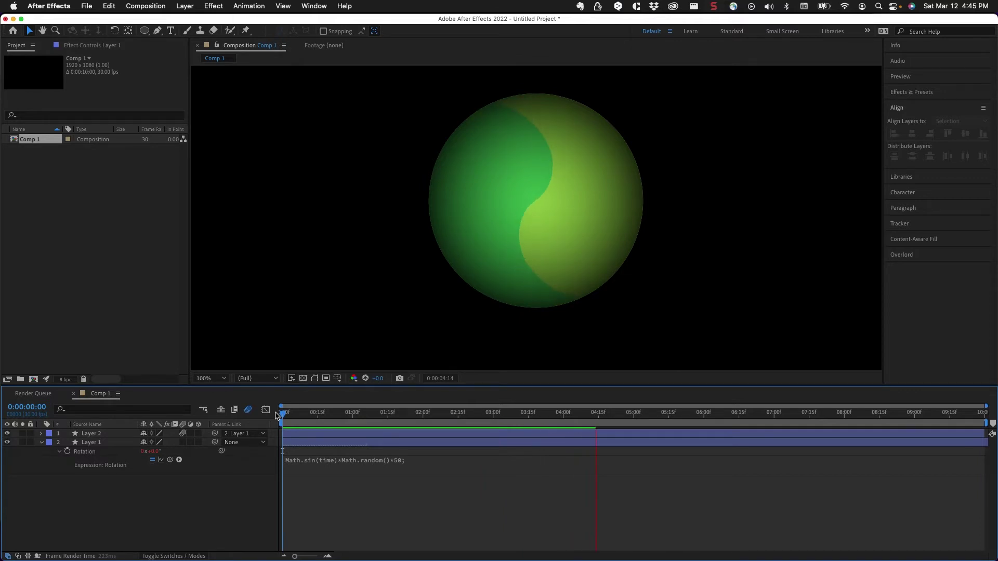
key("space")
Replace the random multiplier with Math.PI so the expression reads Math.sin(time)*Math.PI; and preview it from the first frame.
left_click(358, 465)
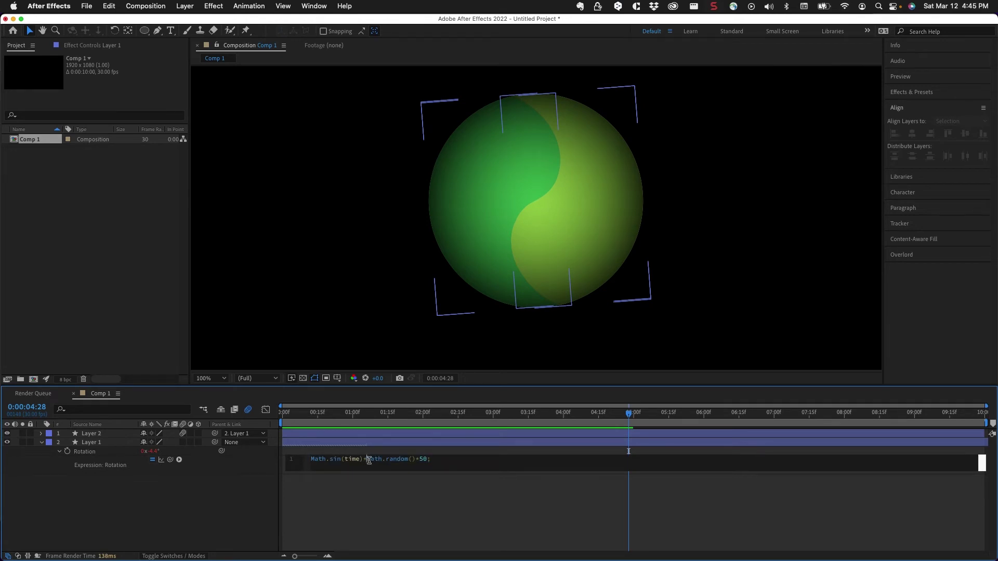
left_click_drag(367, 459, 424, 459)
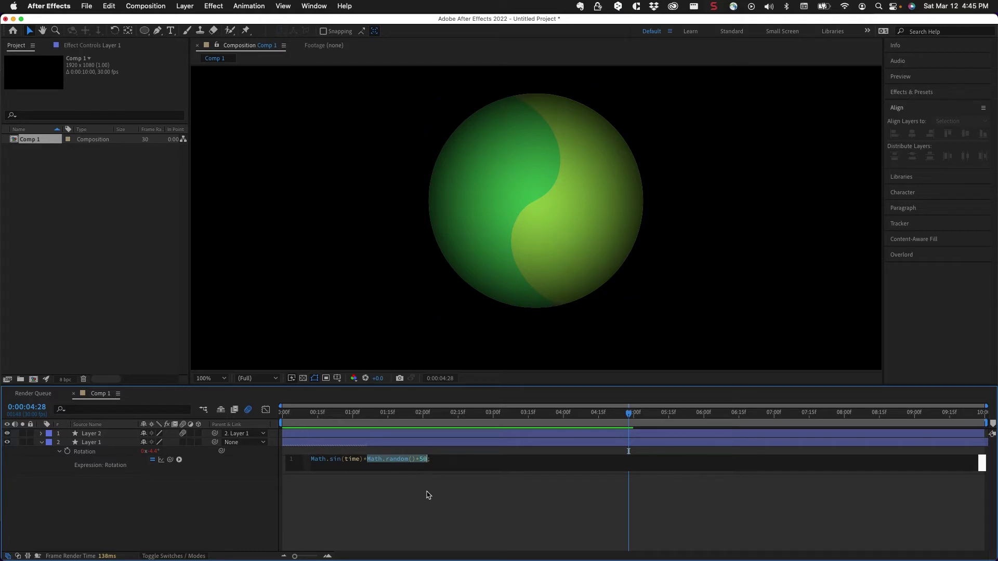
type("18")
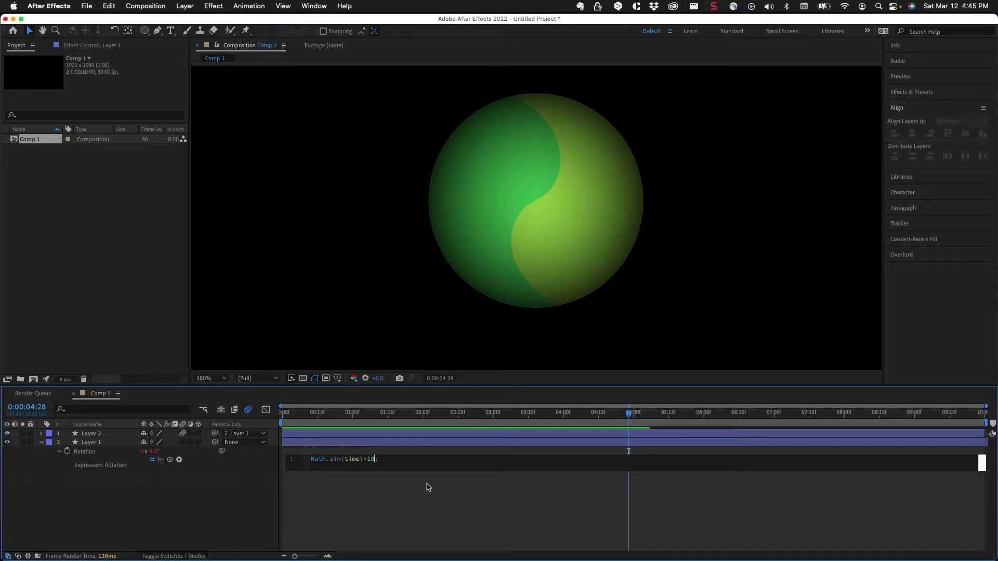
type("Matth.")
key("BackSpace")
key("BackSpace")
key("BackSpace")
type("h.PI")
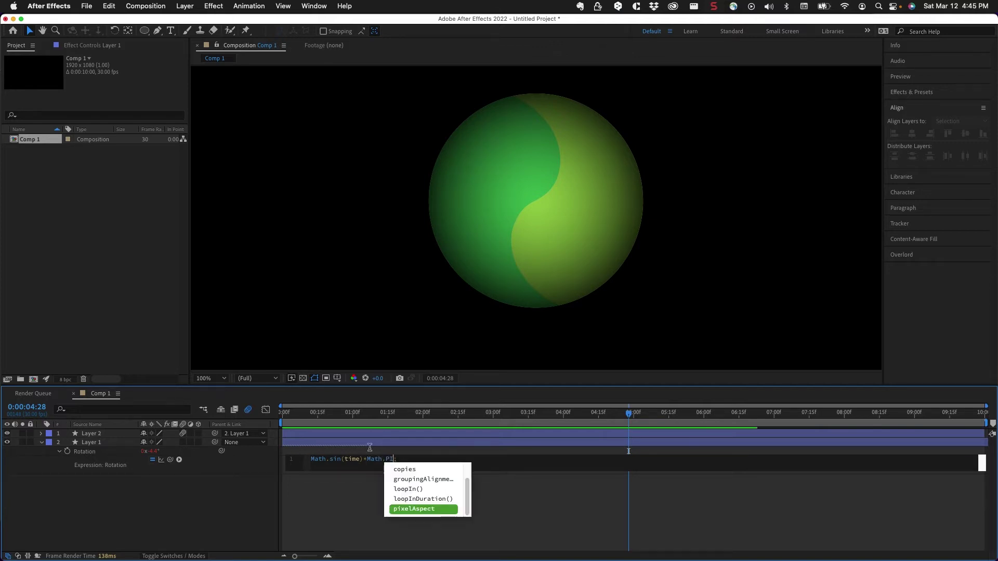
left_click(283, 419)
key("space")
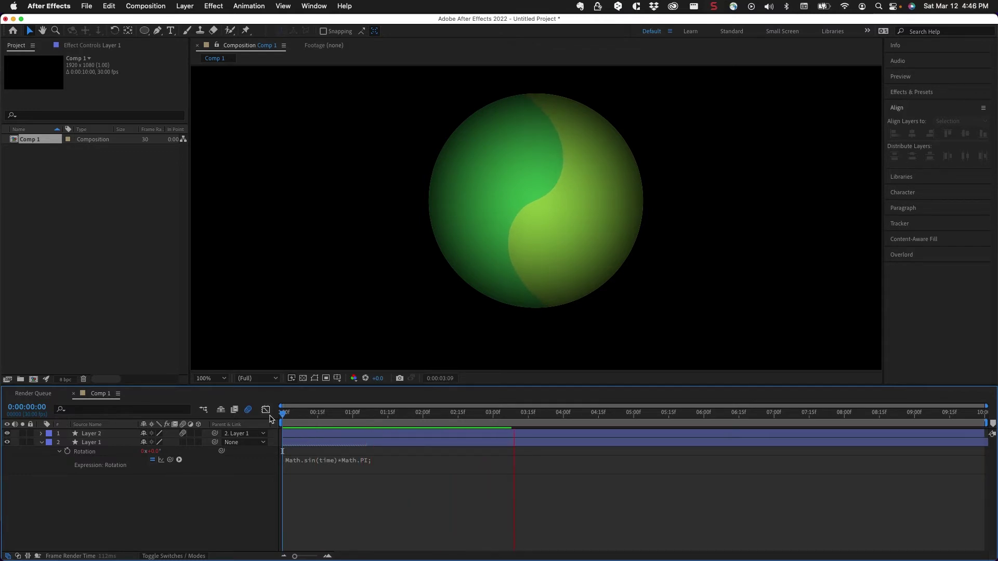
Extend Layer 1's Rotation expression to Math.sin(time)*Math.PI*20; and preview the animation.
key("space")
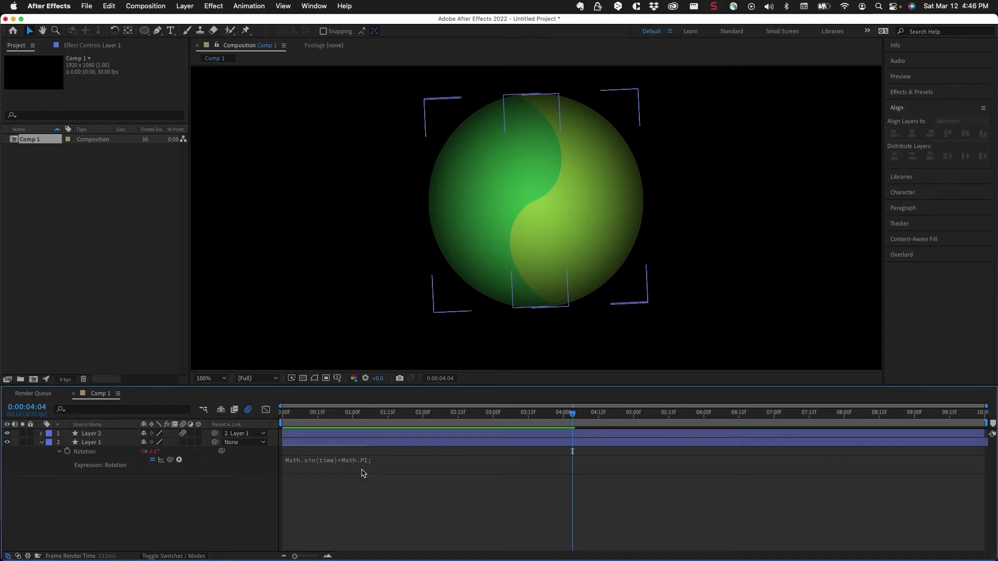
left_click(366, 460)
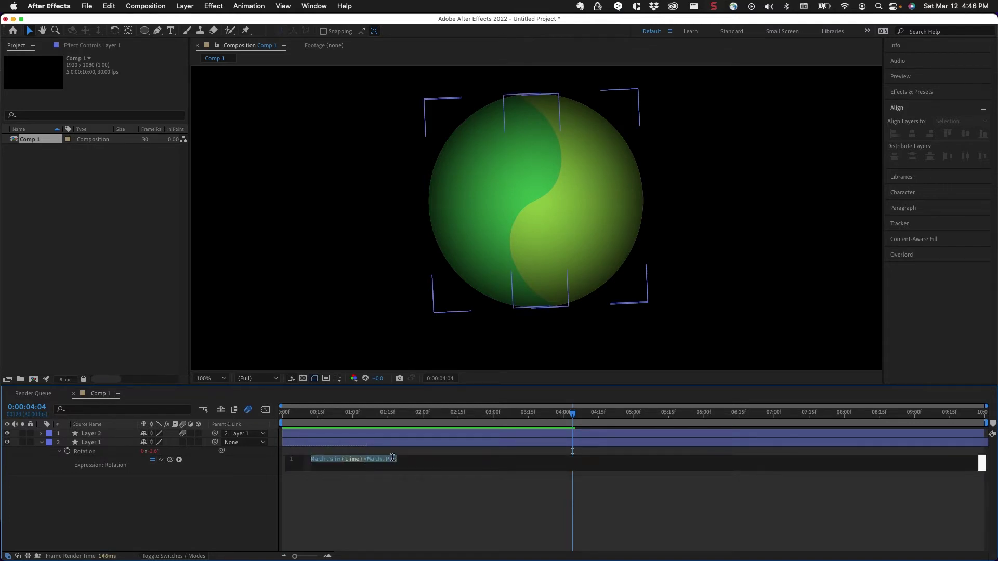
left_click(394, 459)
type("*20")
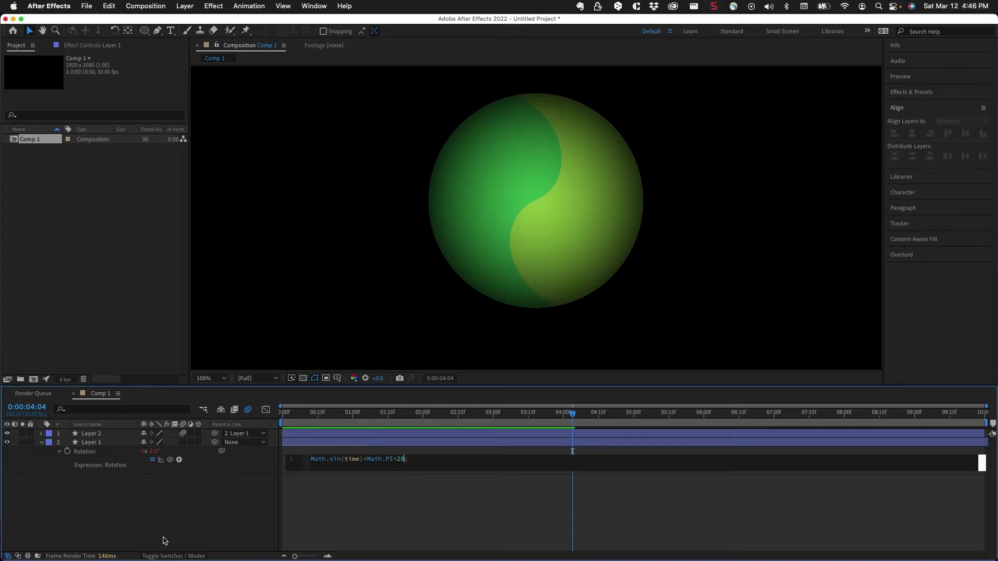
left_click(188, 508)
left_click(283, 415)
key("space")
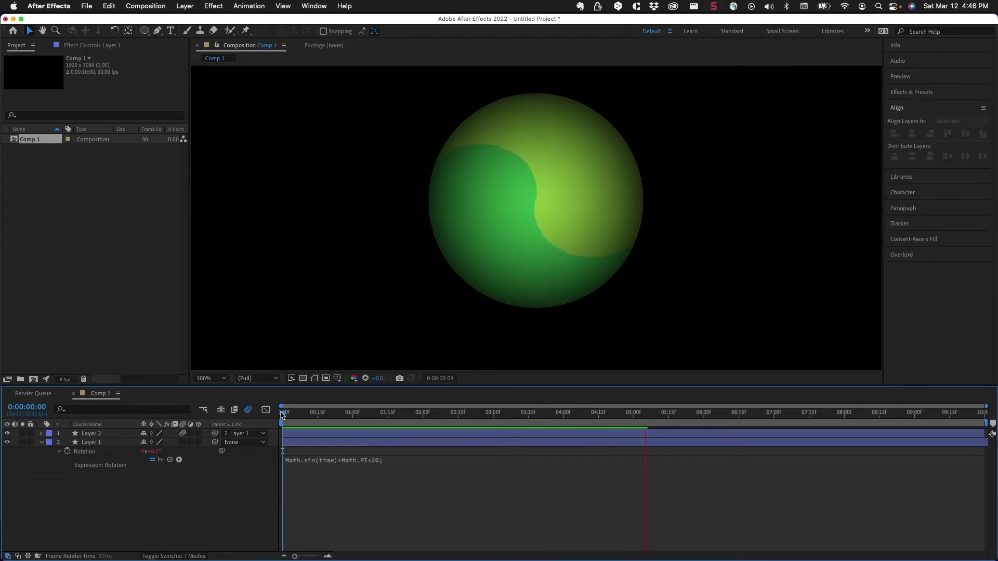
left_click(316, 414)
key("space")
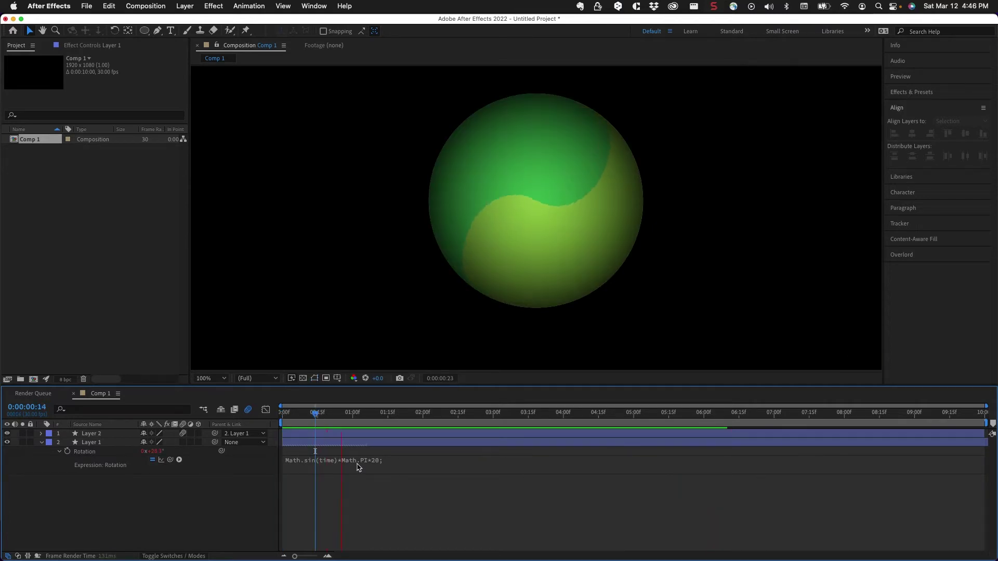
key("space")
Replace sin with cos so the Rotation expression reads Math.cos(time)*Math.PI*20; and preview it from the first frame.
left_click(312, 464)
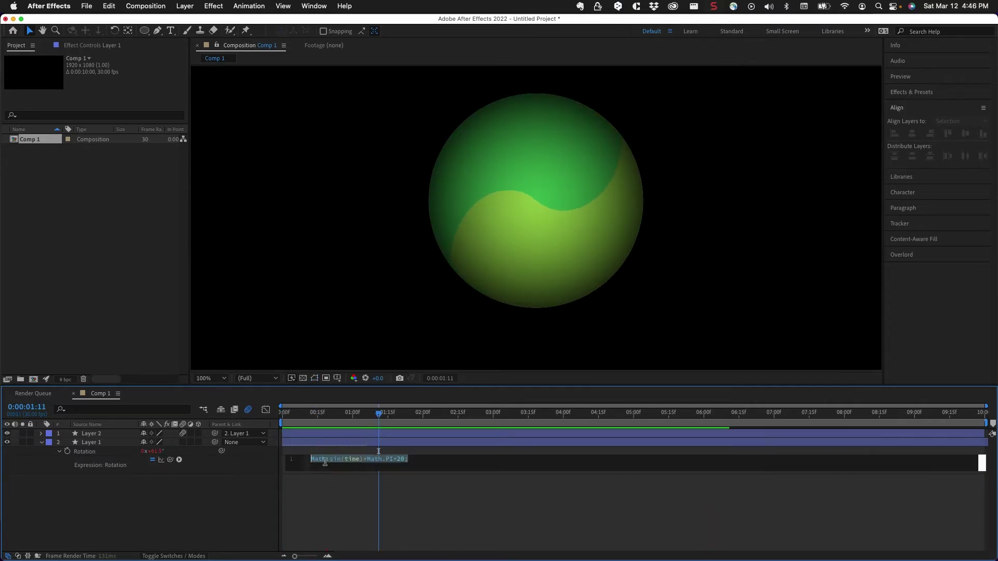
left_click(342, 466)
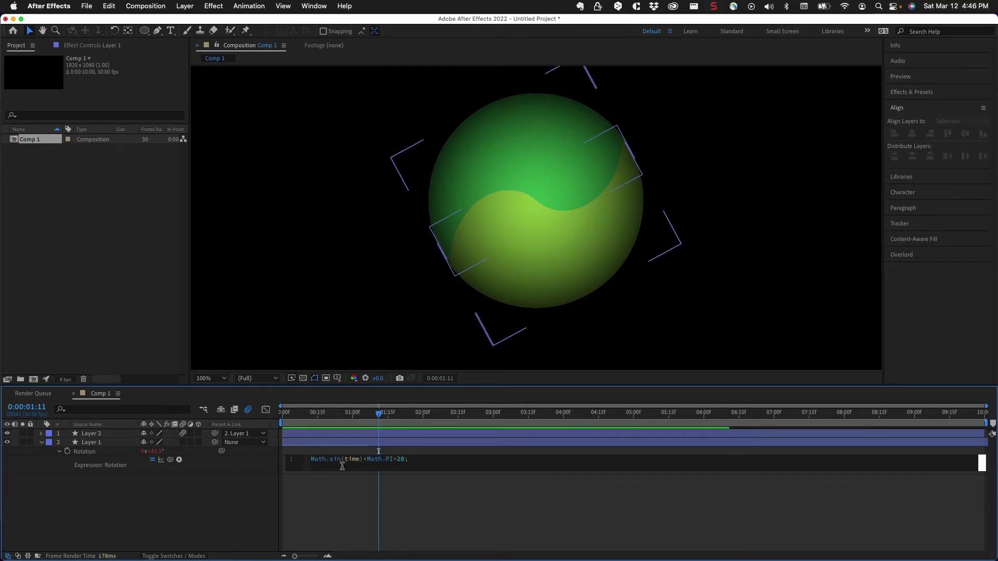
key("shift+Left")
key("shift+Left")
type("cos")
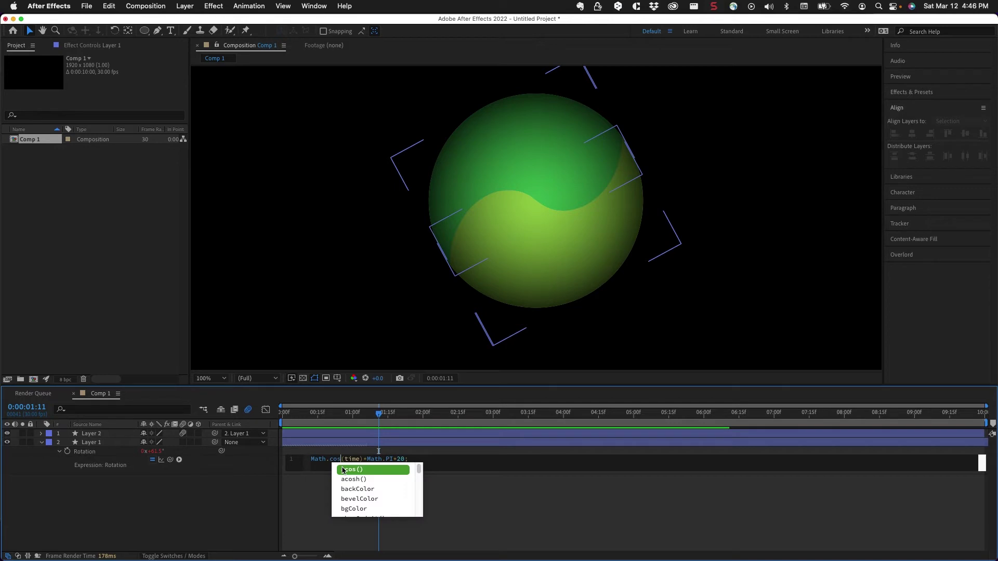
left_click(197, 498)
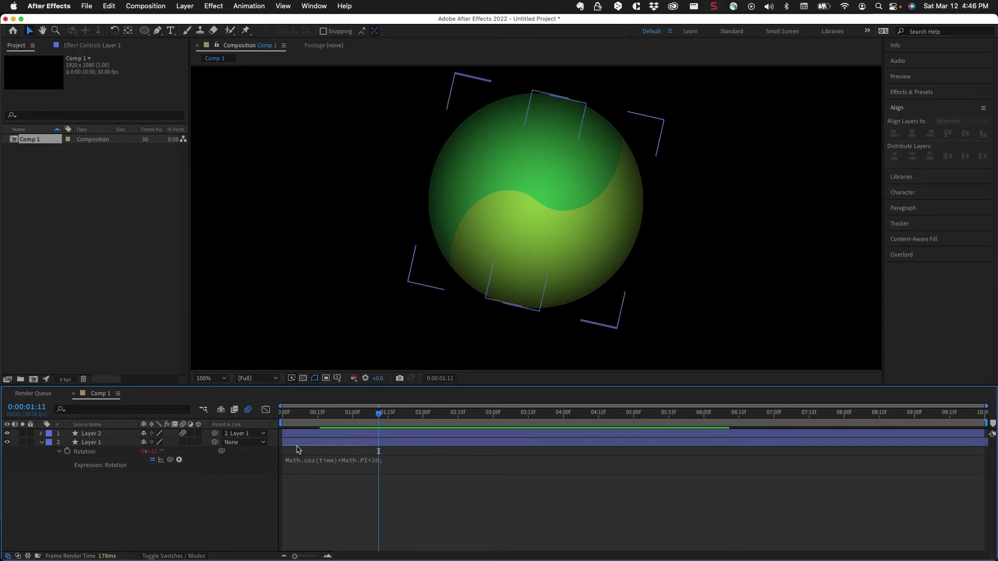
left_click_drag(312, 415, 275, 418)
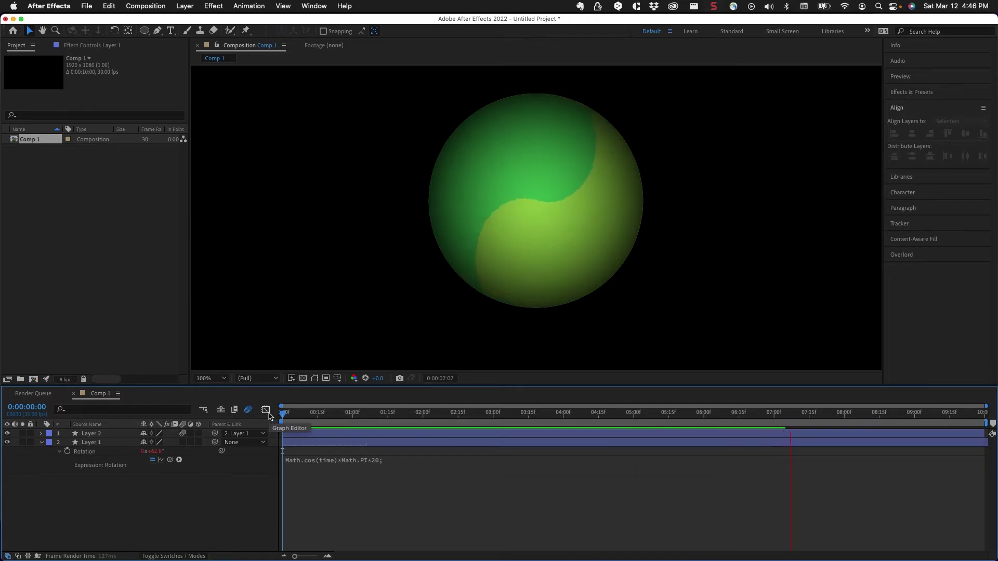
key("space")
left_click(227, 512)
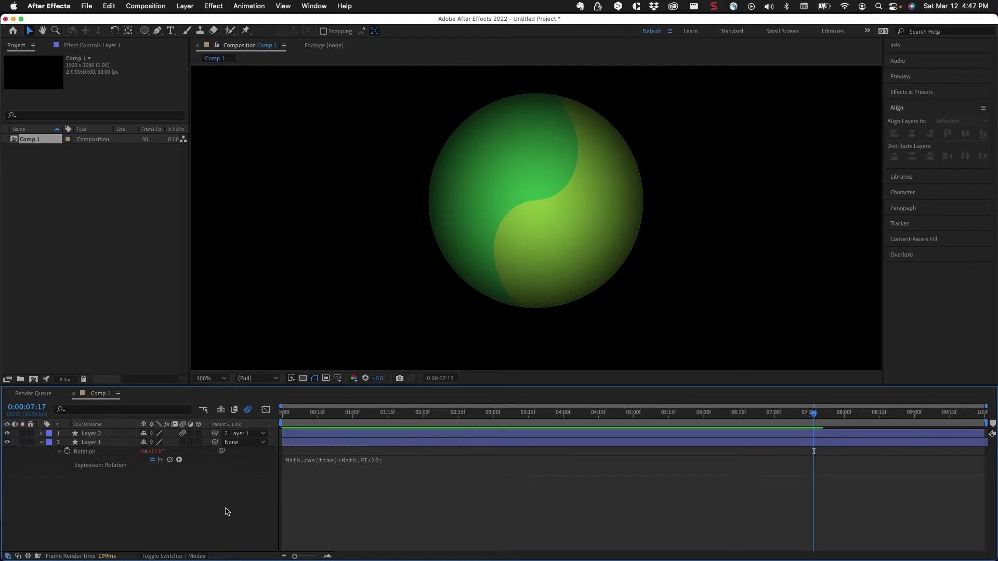
Remove Layer 1's Rotation expression and reveal its Position property with the playhead at the first frame.
left_click(297, 459)
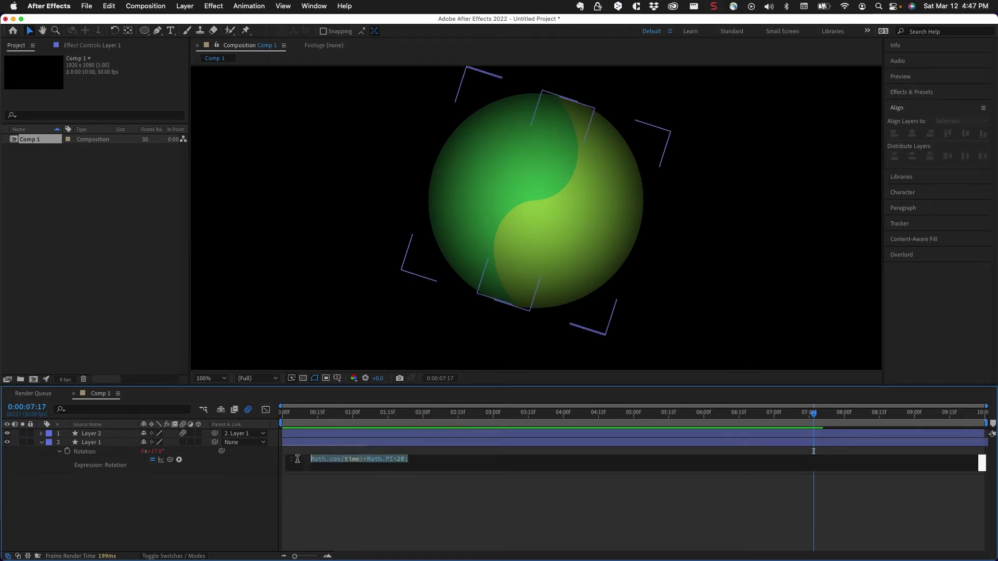
key("BackSpace")
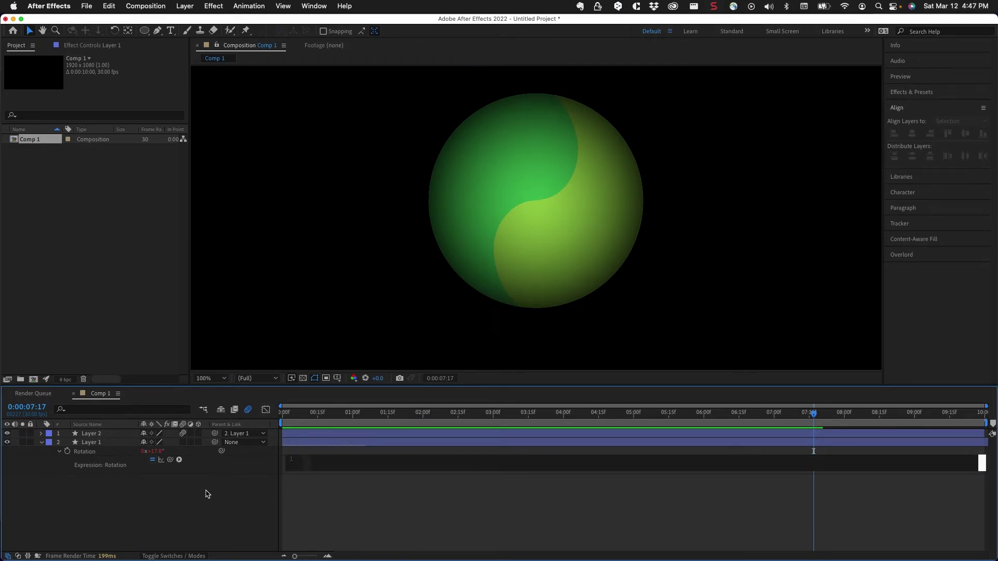
left_click(207, 494)
left_click(86, 444)
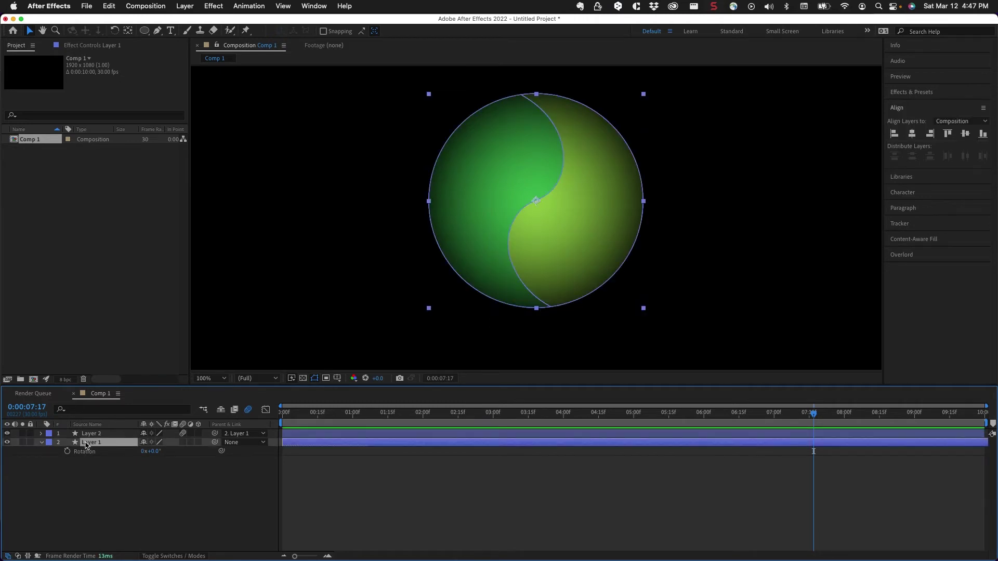
key("p")
left_click_drag(297, 414, 273, 416)
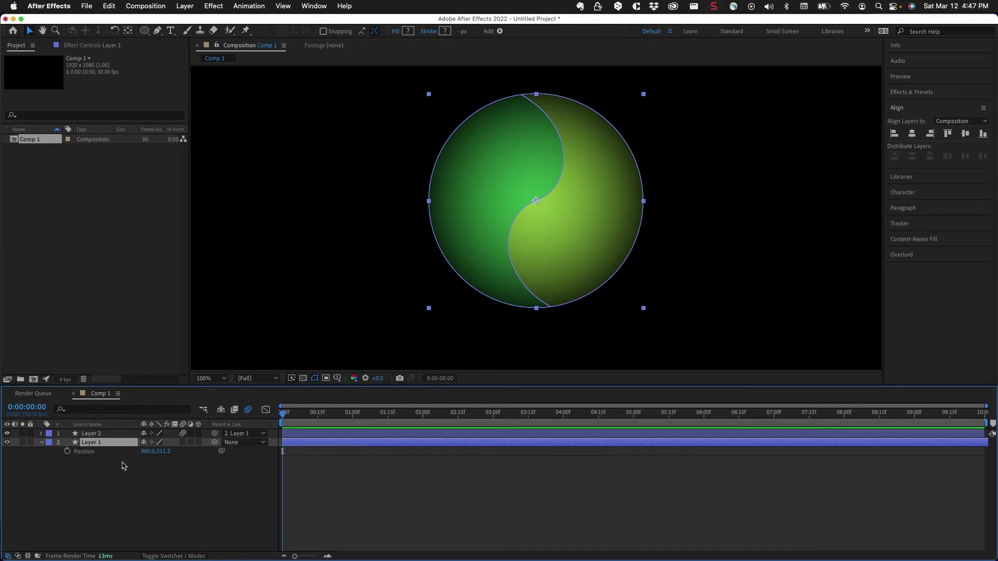
Add the expression [value[0],value[1] + Math.sin(time*10)*100] to Layer 1's Position, preview it and return to the first frame.
left_click(67, 452, "alt")
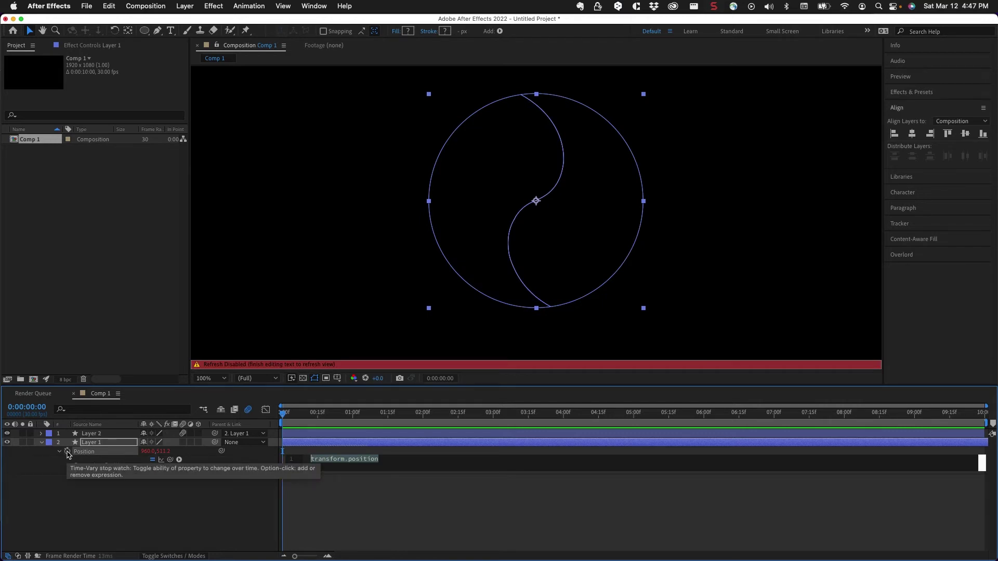
type("[")
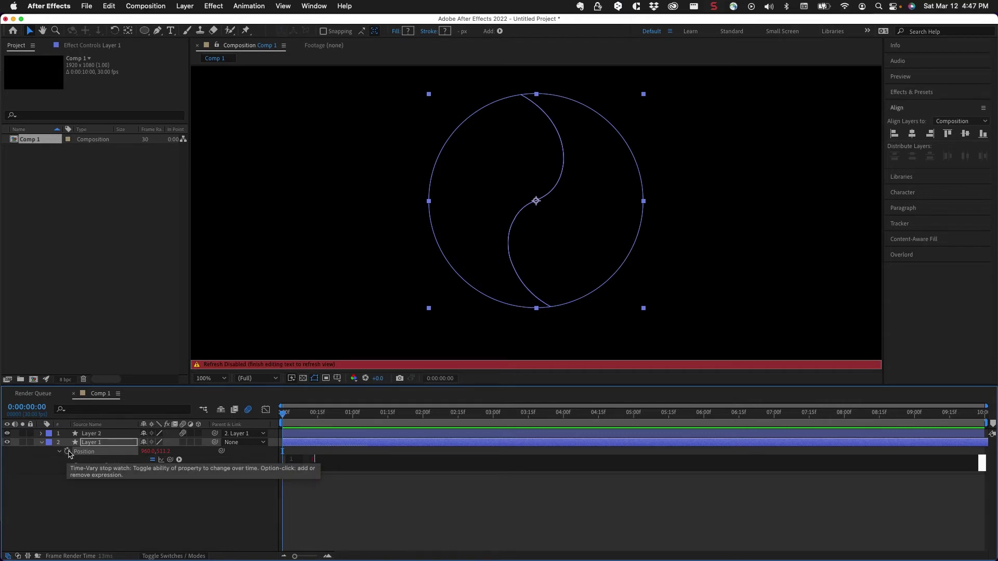
type("value")
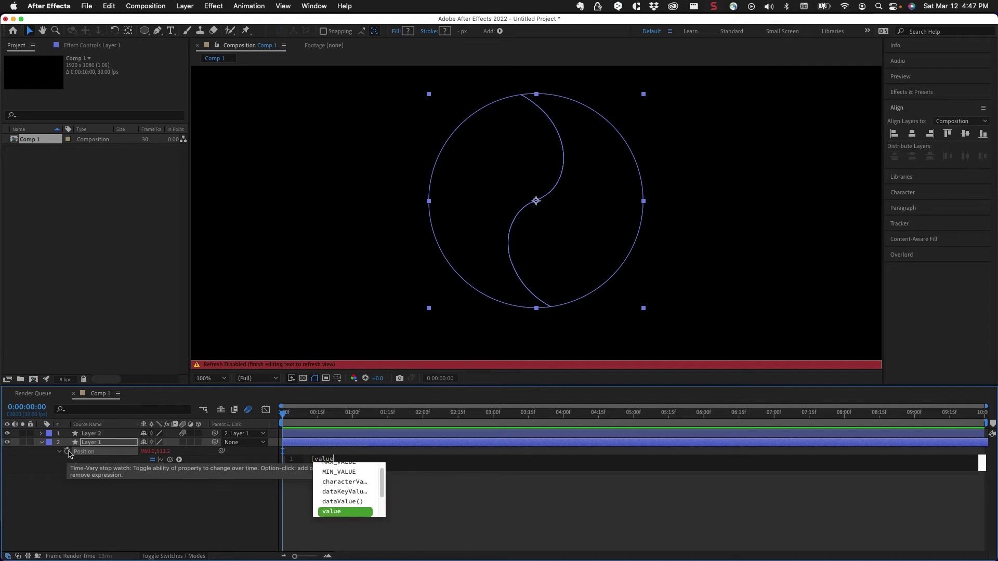
type("[0]")
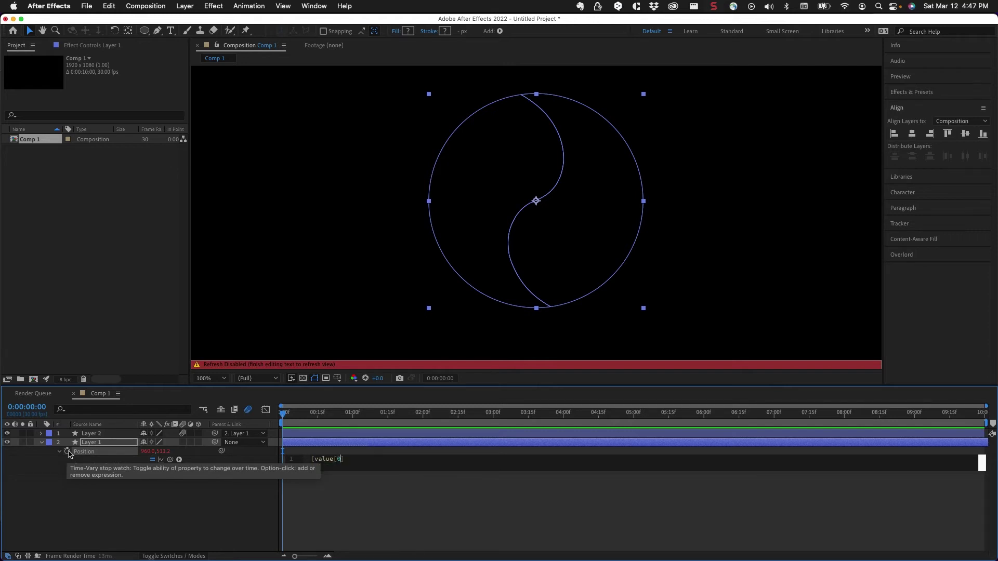
type(",value[1]")
type("+ Math.sin(time*")
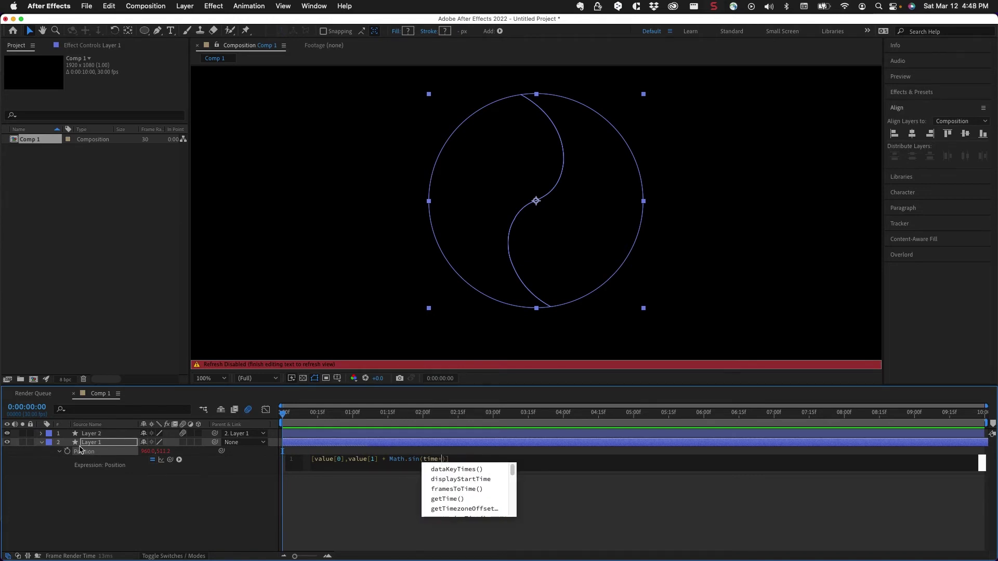
type("10)")
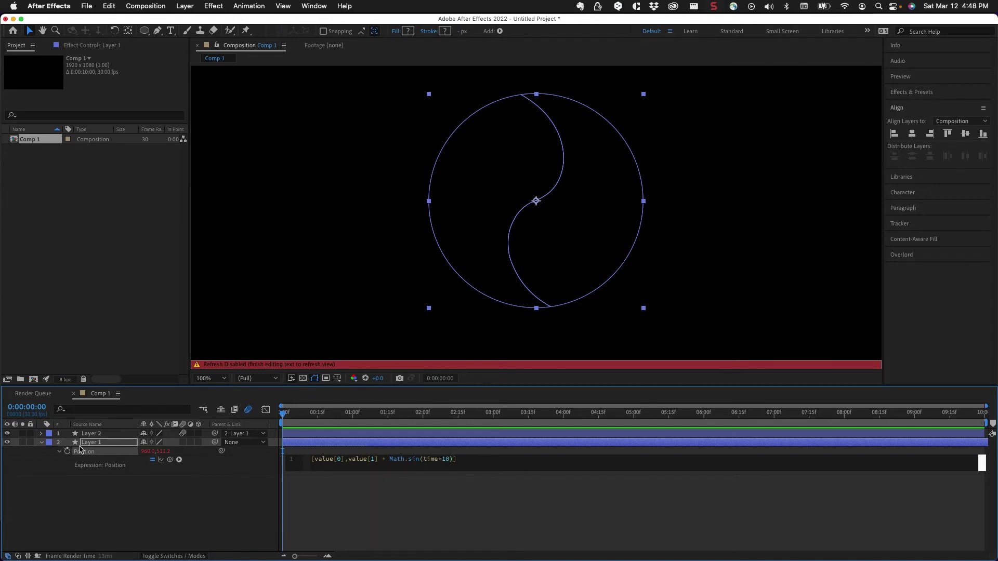
type("*100")
left_click(220, 497)
key("space")
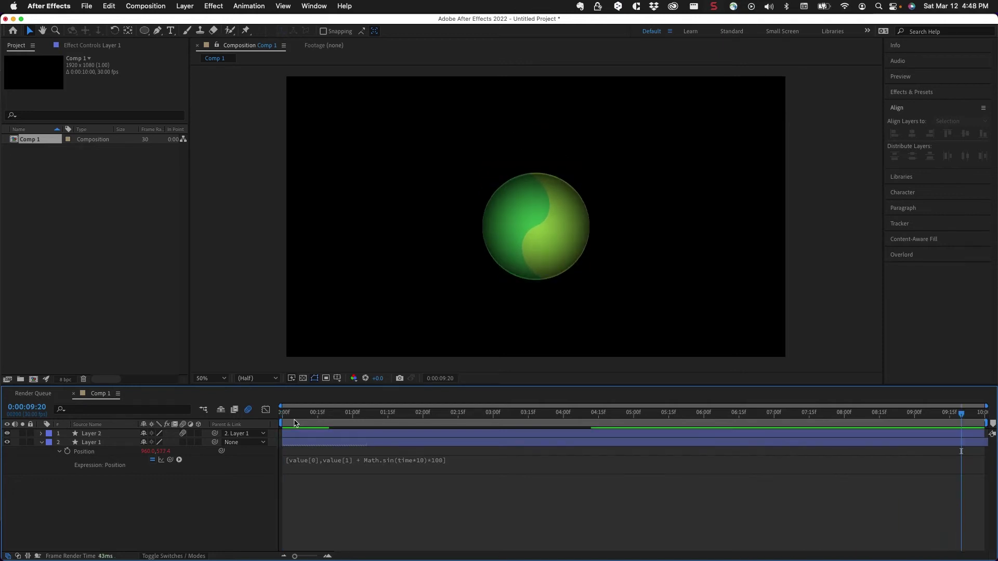
left_click_drag(308, 413, 276, 413)
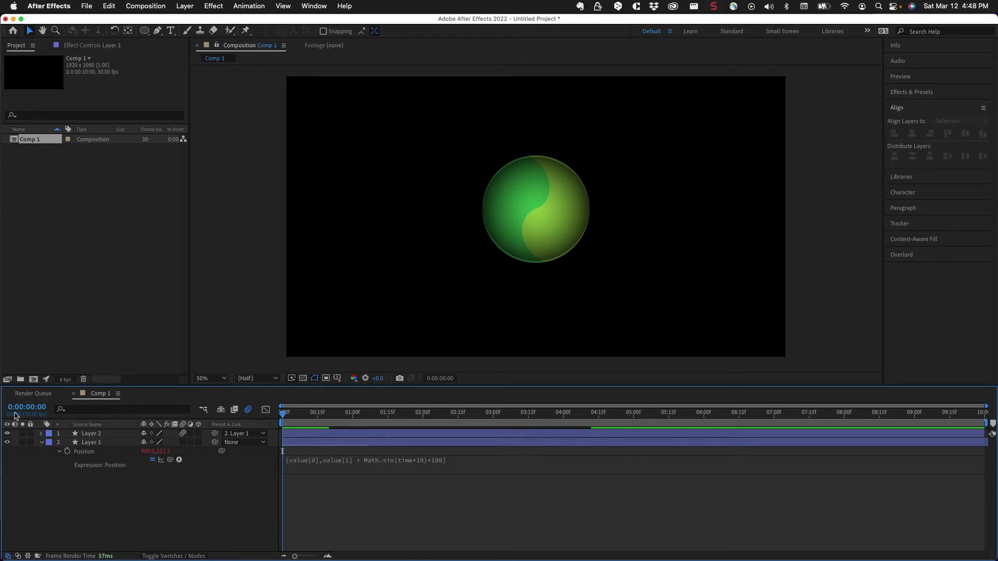
Replace the Position expression with two variable lines: a = time*10; and b = Math.sin(a)*100;.
left_click(333, 463)
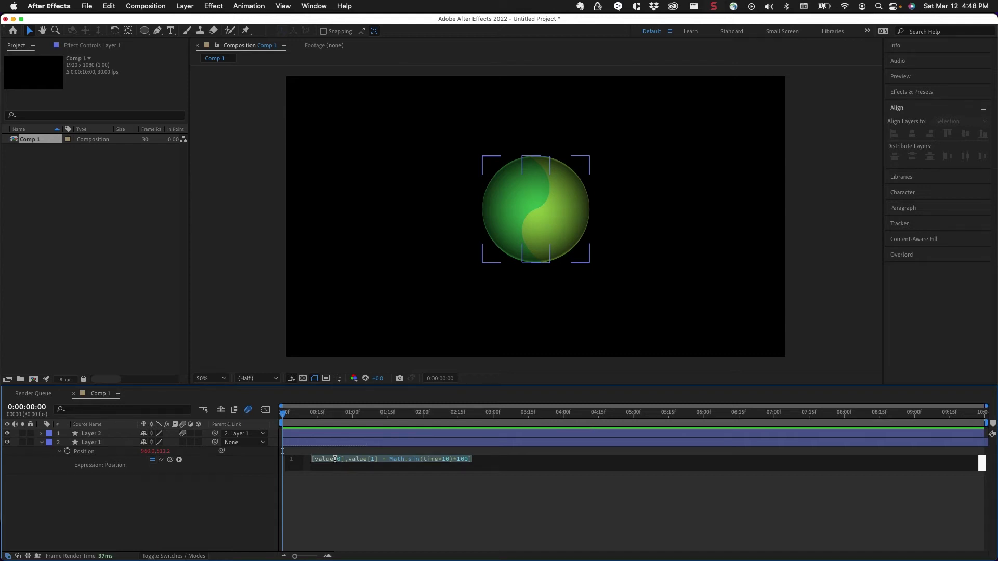
type("a ")
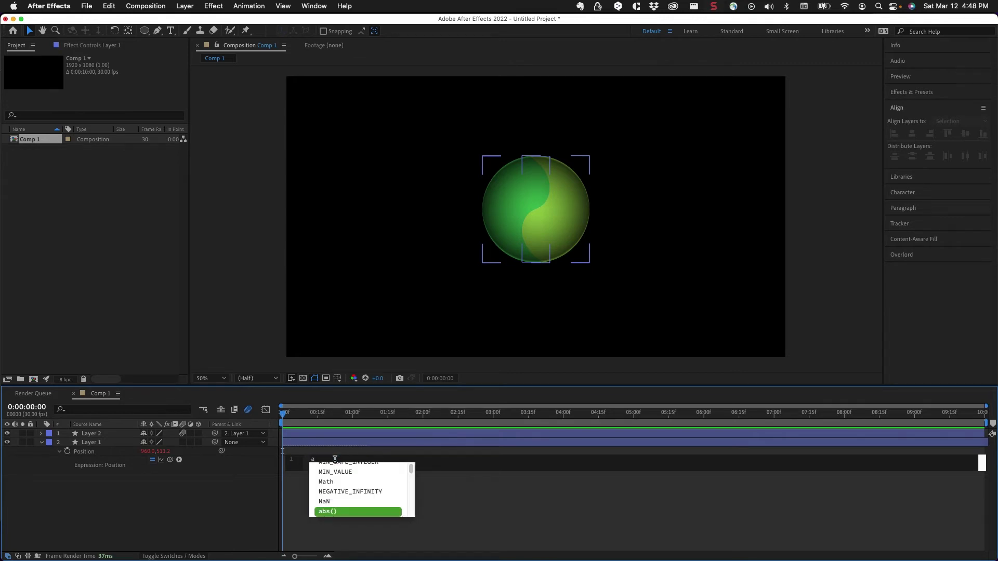
type("= time")
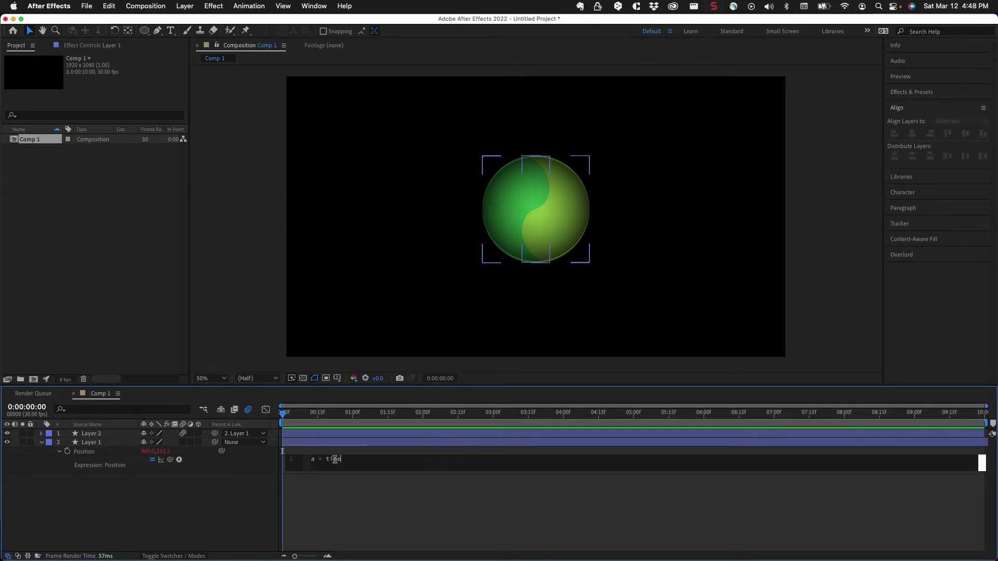
type("*10;")
type("Math.sin(")
type("a)")
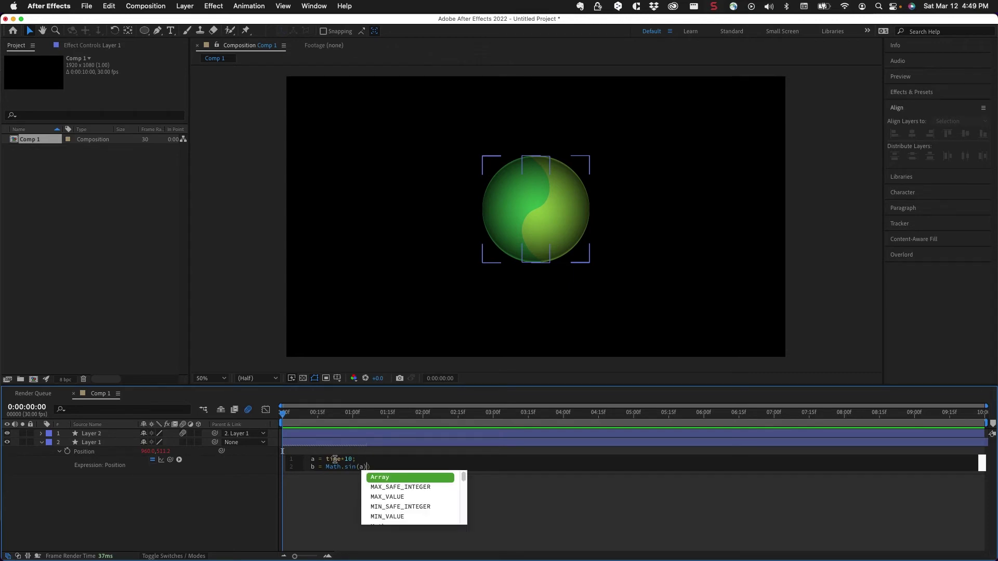
type("*100;")
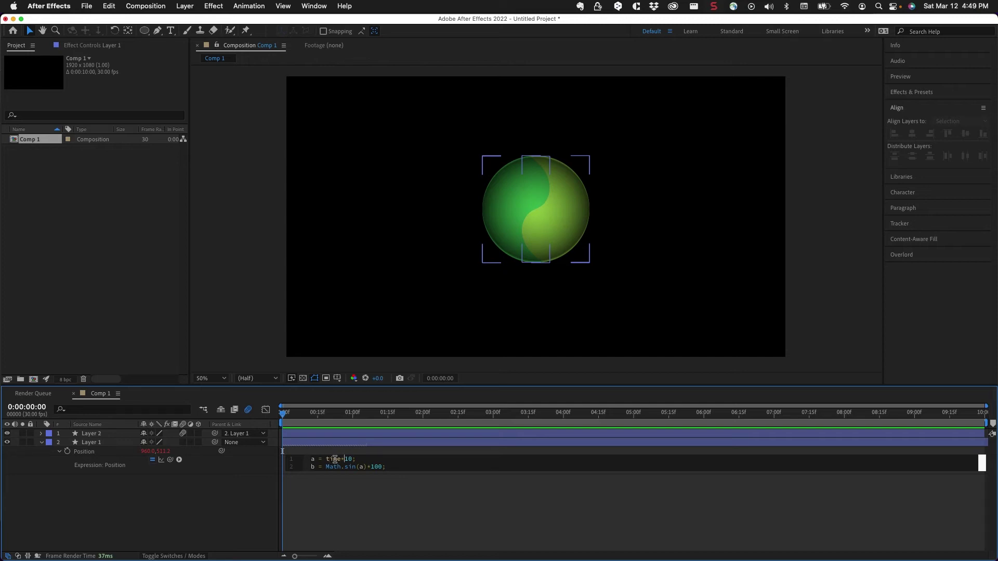
Add the third line [position[0]+b, position[1]] to the Position expression and preview the animation.
key("Right")
key("Right")
key("Right")
key("Right")
key("Return")
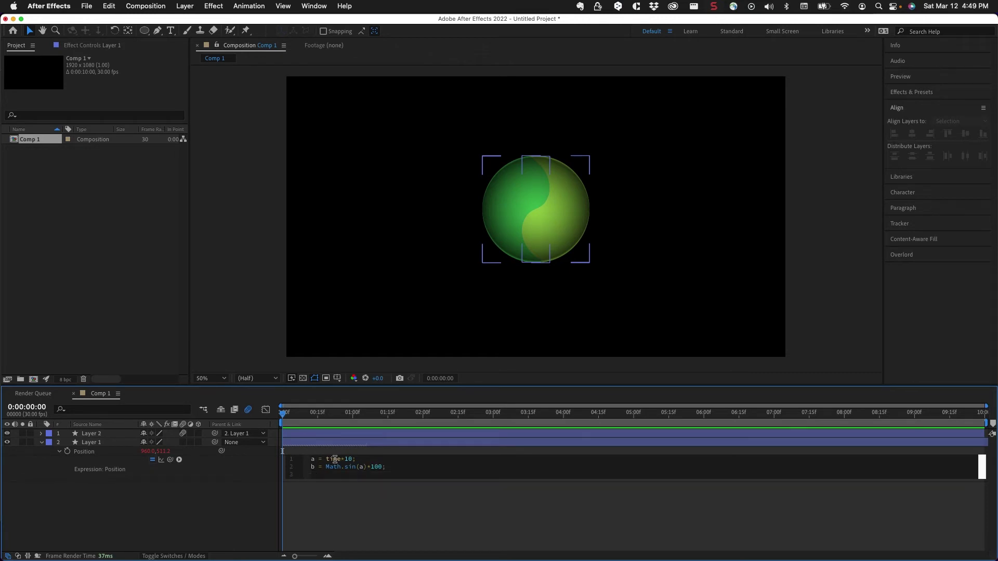
type("[position")
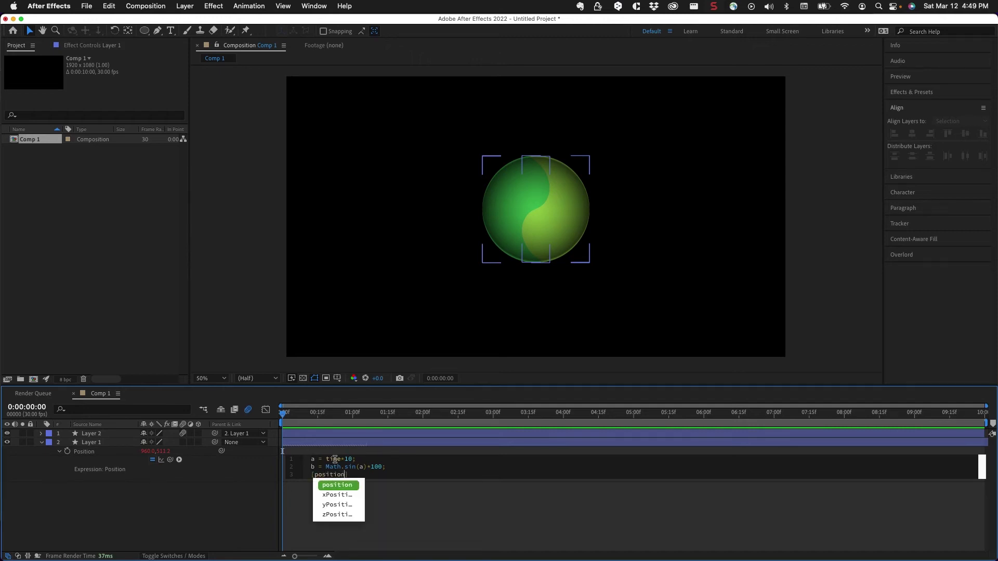
type("[0")
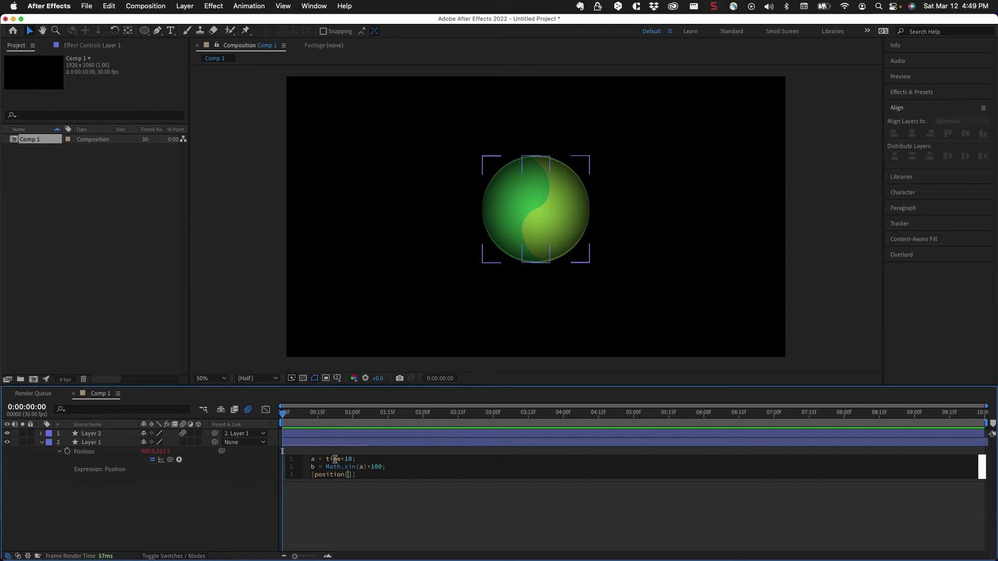
type("]+b, position[1]")
key("Left")
left_click(205, 501)
left_click(310, 416)
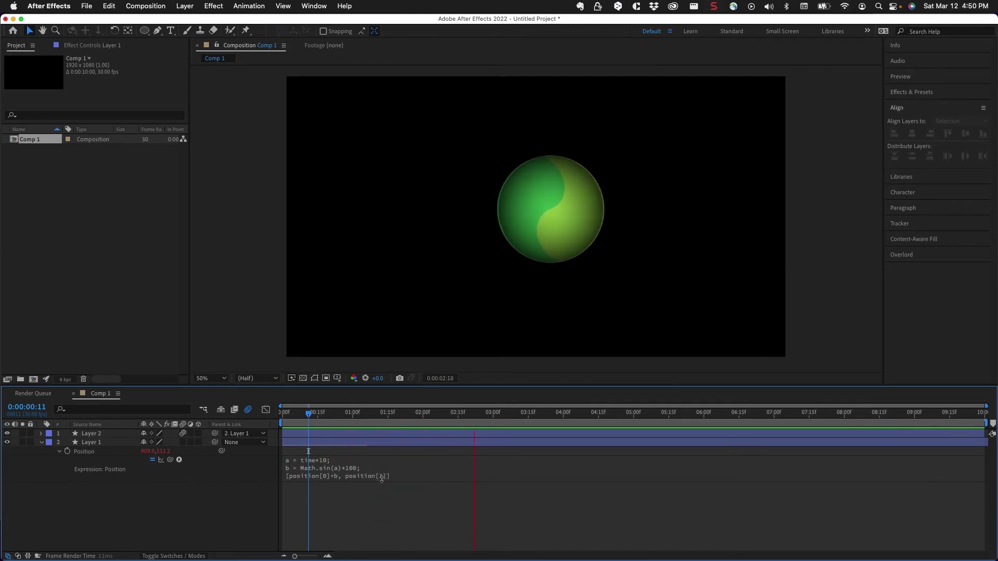
key("space")
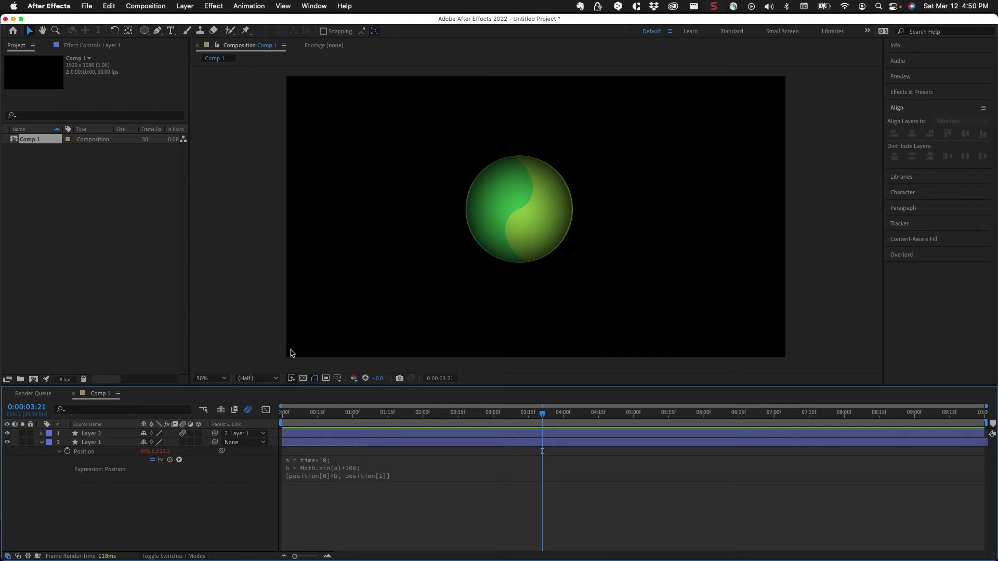
Replace Layer 1's Position expression with two variable lines, a = time*10; and b = Math.sin(a)*100;.
left_click(312, 473)
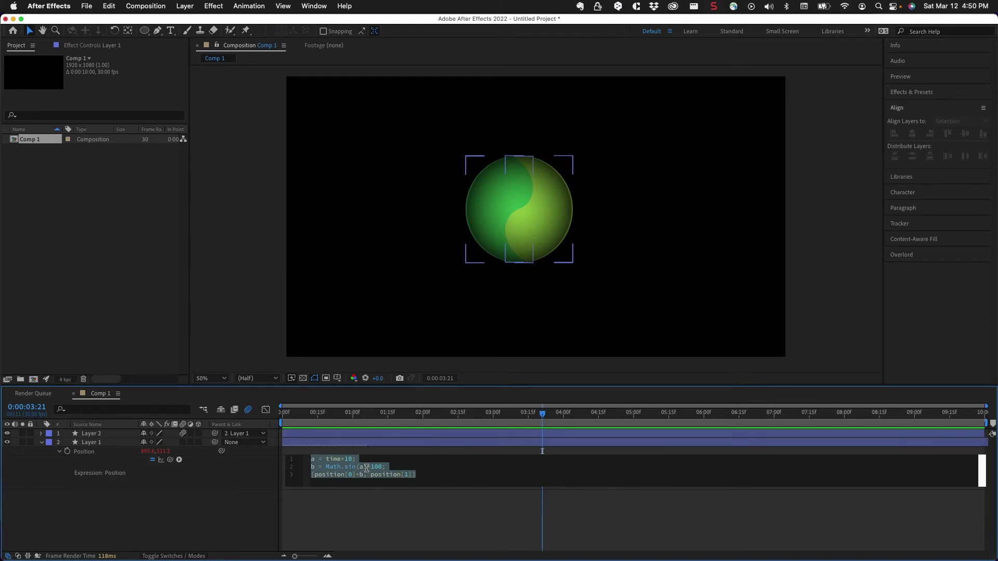
type("a ")
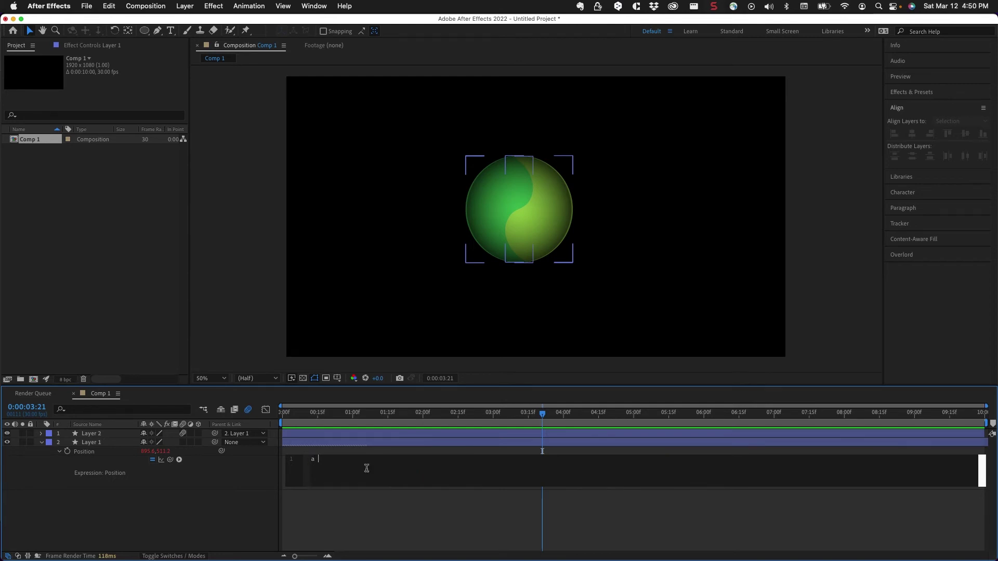
type("= time*")
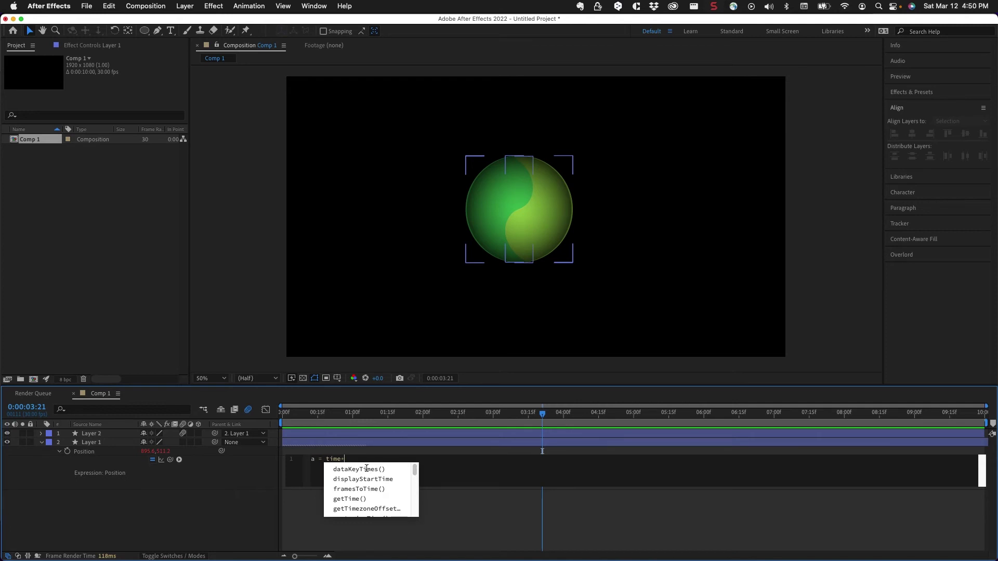
type("10;")
key("Return")
type("b = Math.sin(a")
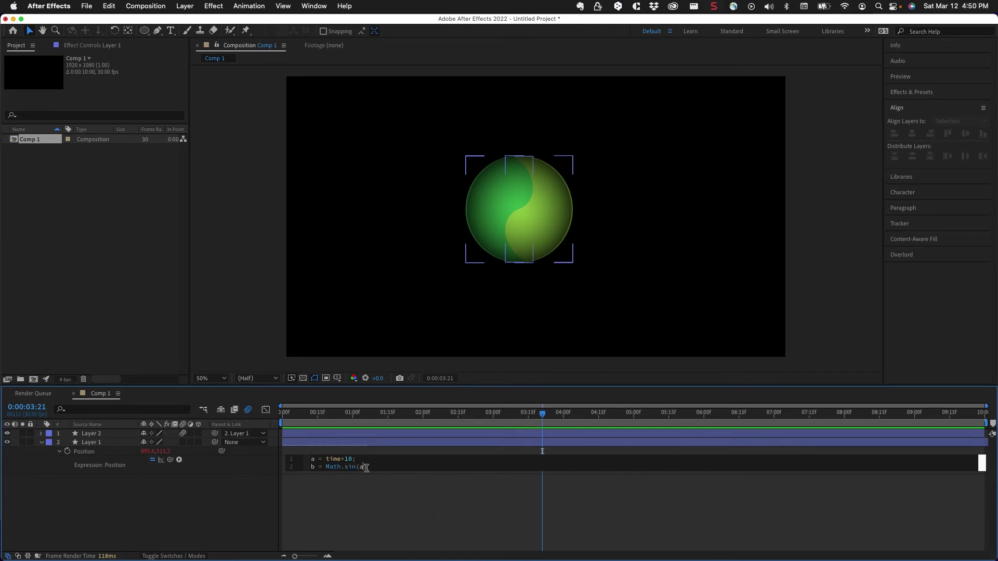
type("*199")
key("BackSpace")
key("BackSpace")
type("00;")
key("Return")
left_click(366, 467)
type(")")
Add the third line c = Math.cos(a)*100; to Layer 1's Position expression.
left_click(324, 512)
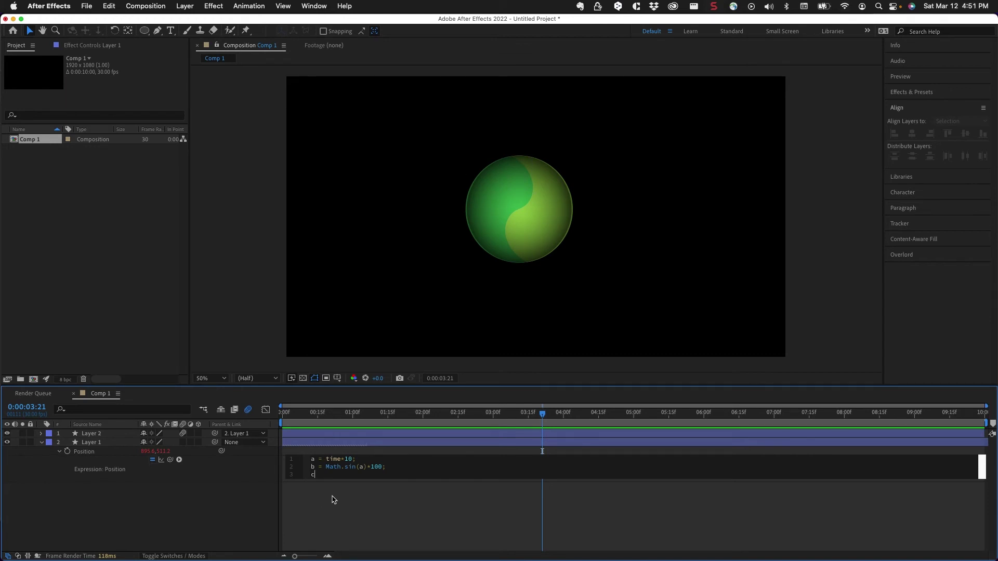
type("=Math")
key("BackSpace")
key("BackSpace")
key("BackSpace")
key("BackSpace")
key("BackSpace")
type("= Math.cos(a")
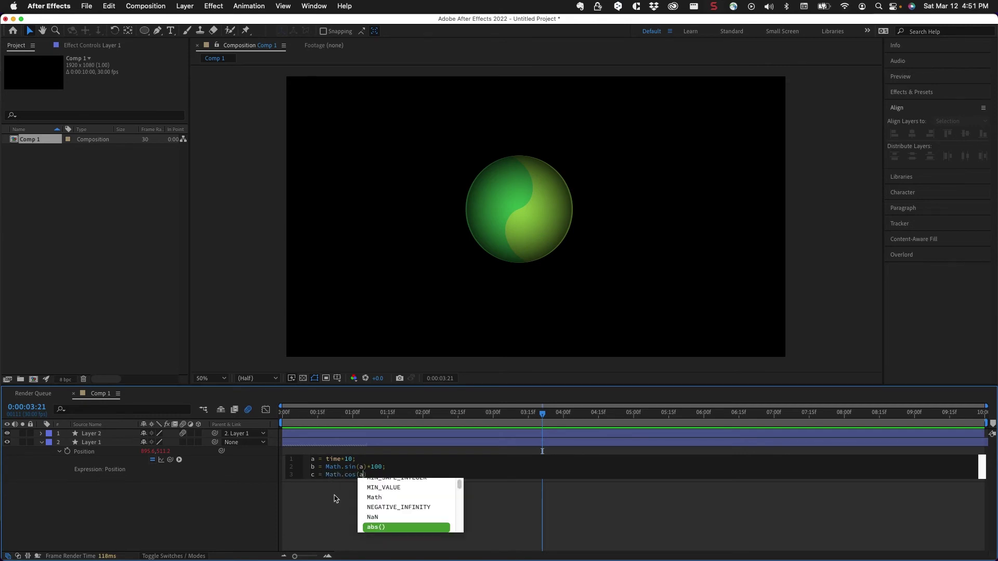
type(")*100;")
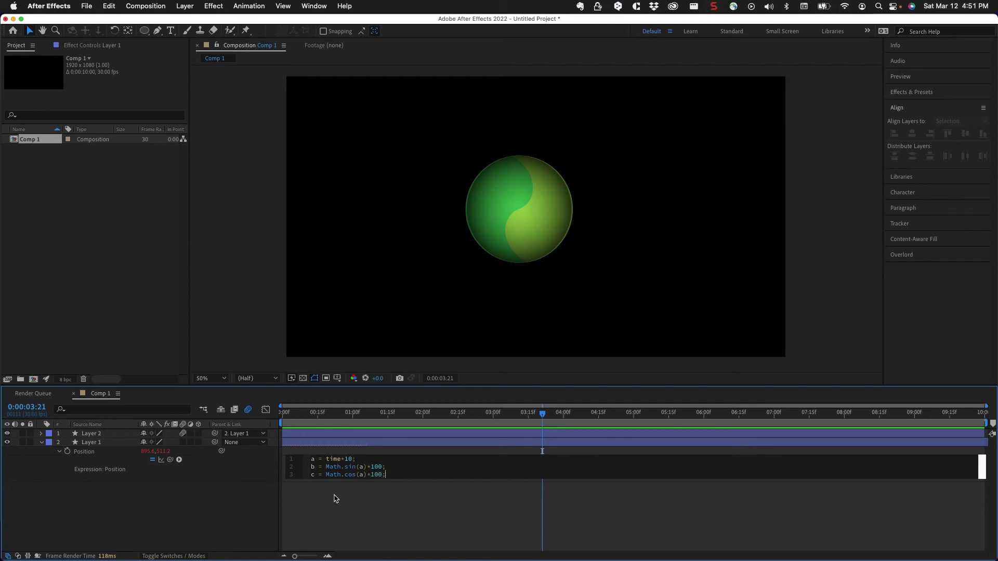
key("Return")
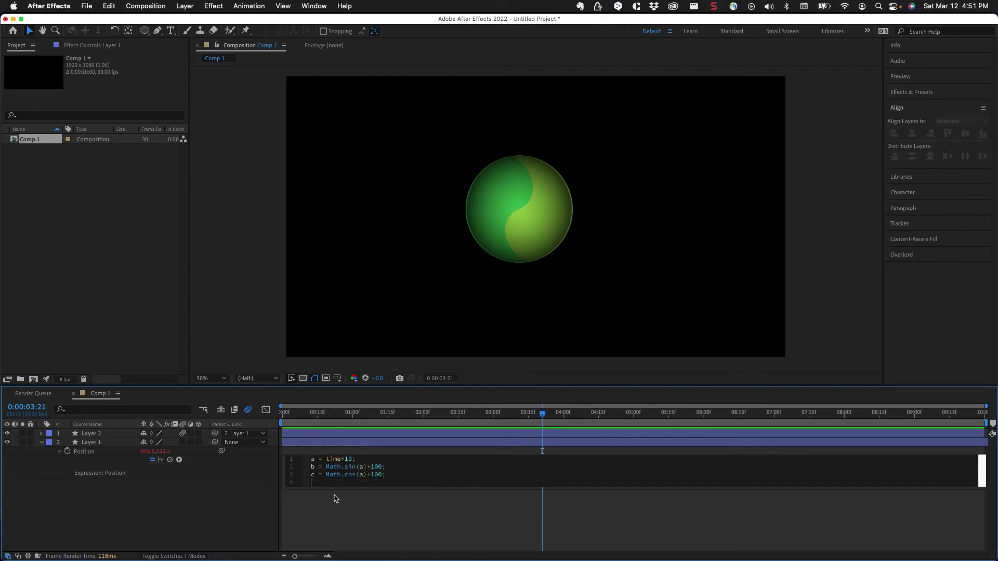
Finish the Position expression with the line [position[0] + c, position[1] +b] and preview the animation from near the start.
type("[position[")
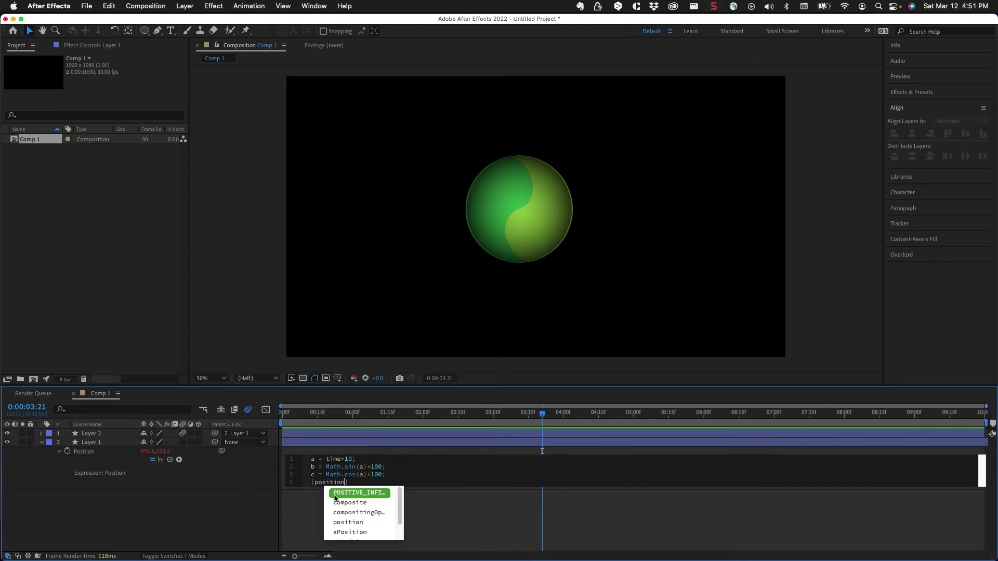
key("Escape")
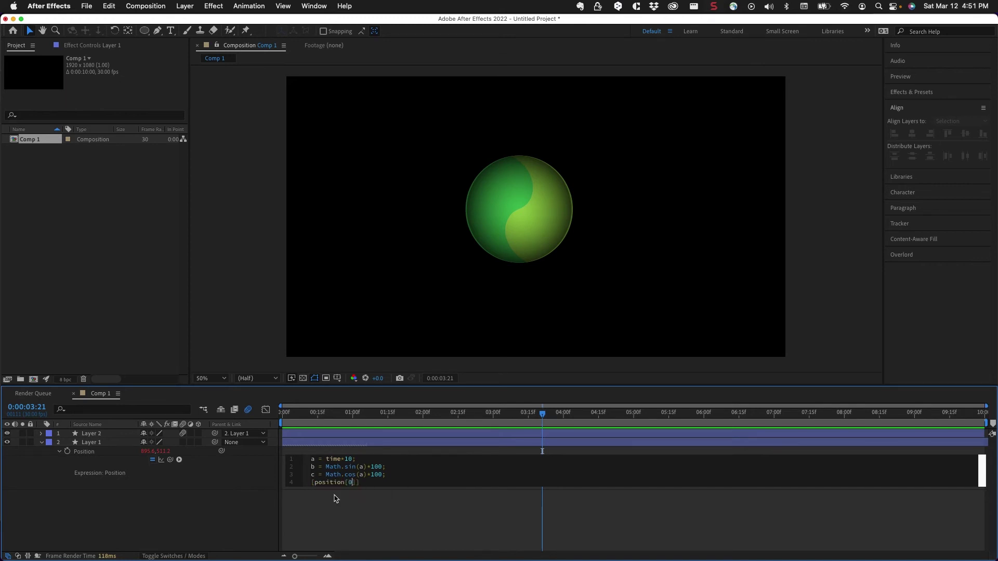
type("0] + c")
key("BackSpace")
type(", position[")
type("1] +b")
left_click(272, 512)
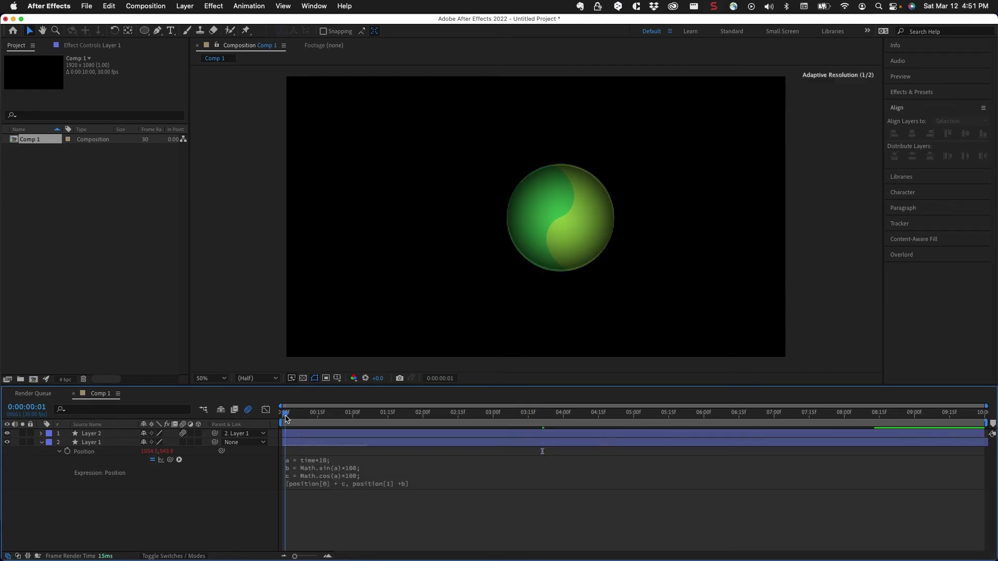
left_click(286, 418)
key("space")
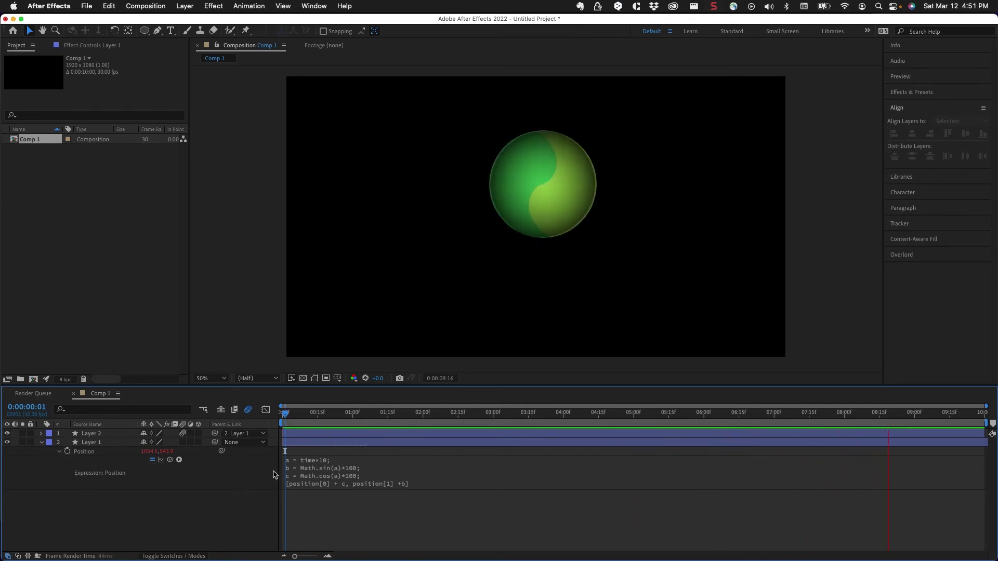
key("space")
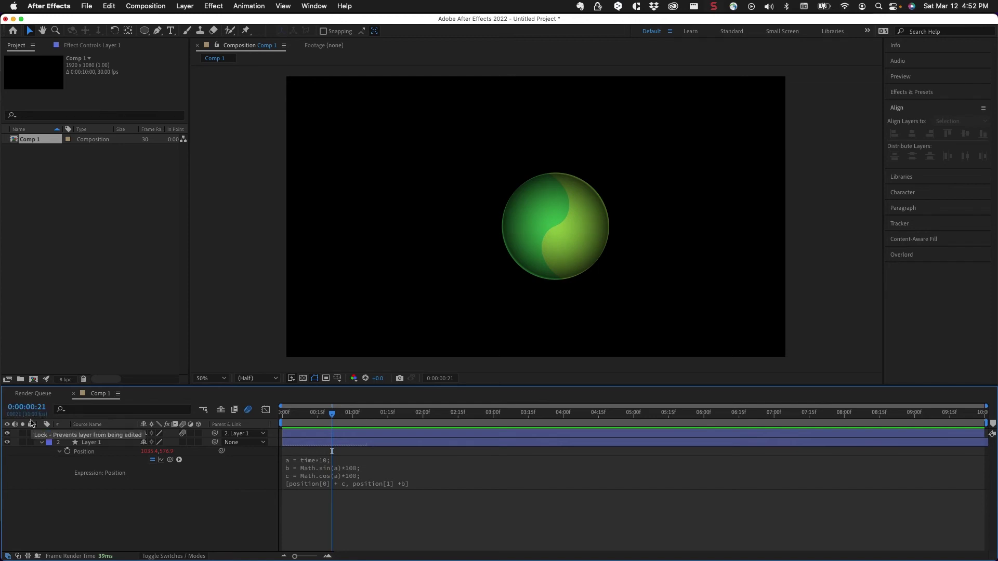
Remove Layer 1's Position expression and reveal its Scale property.
left_click(104, 442)
left_click(490, 531)
left_click(312, 472)
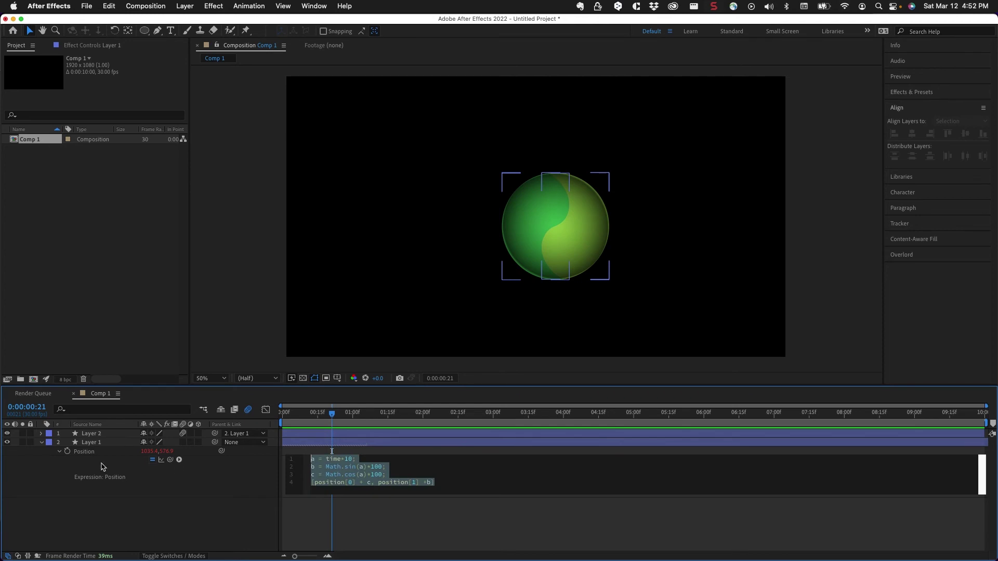
key("BackSpace")
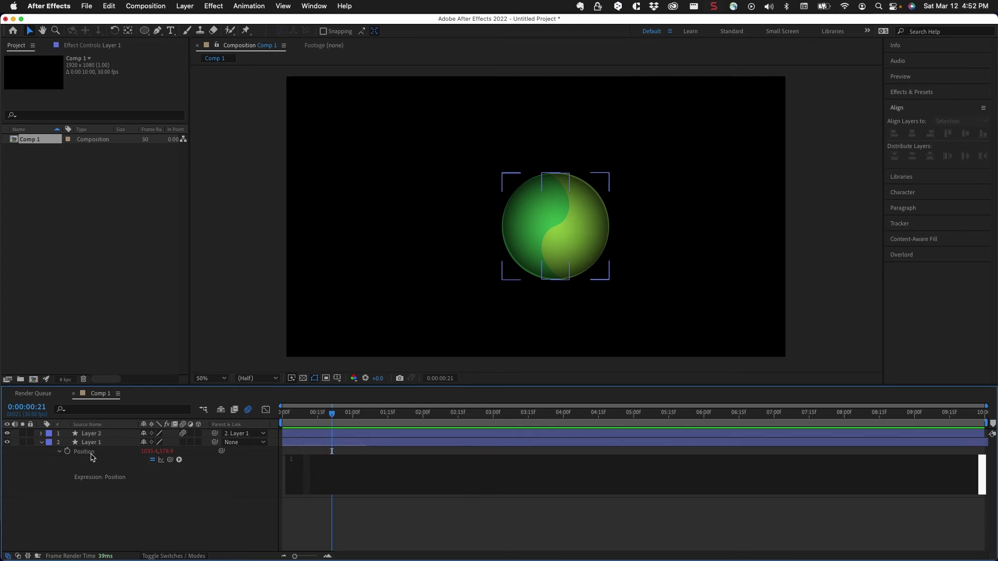
left_click(93, 443)
key("s")
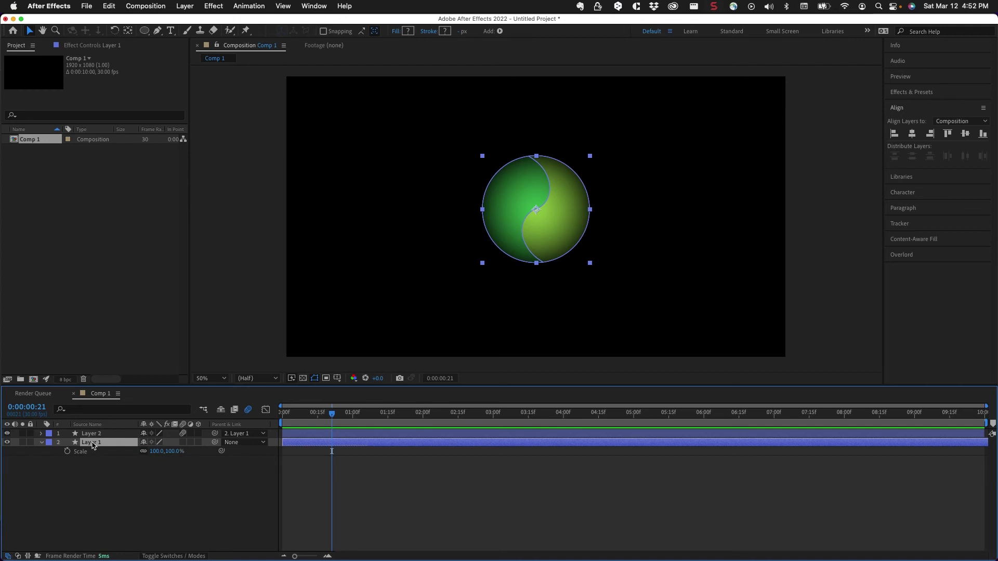
Start a Scale expression on Layer 1 with the variable lines freq = 3; amp = 35; and decay = 1.0;.
left_click(67, 451, "alt")
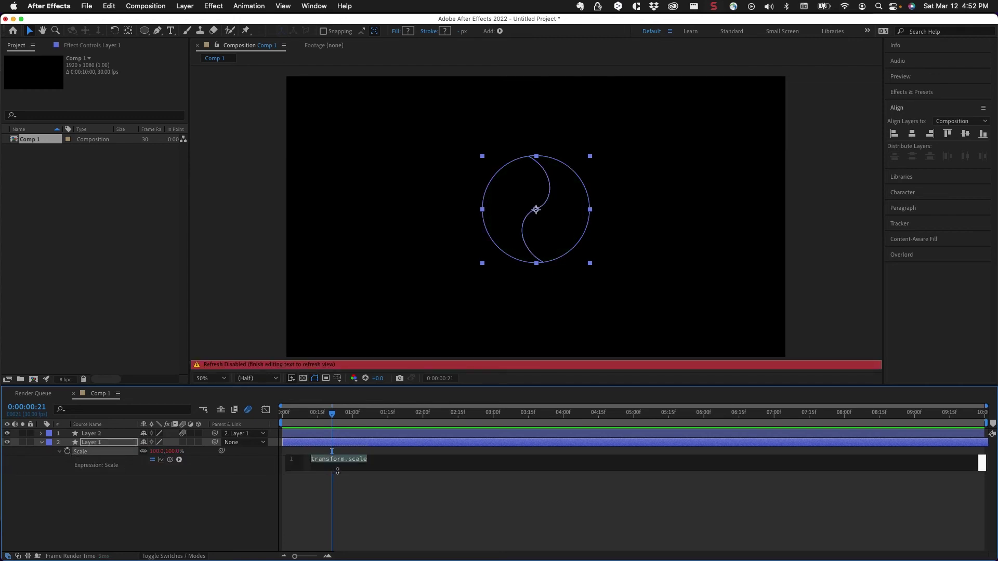
type("f")
type("mp =")
type(" 35")
key("Return")
type("decau")
key("BackSpace")
type("y = 1.0")
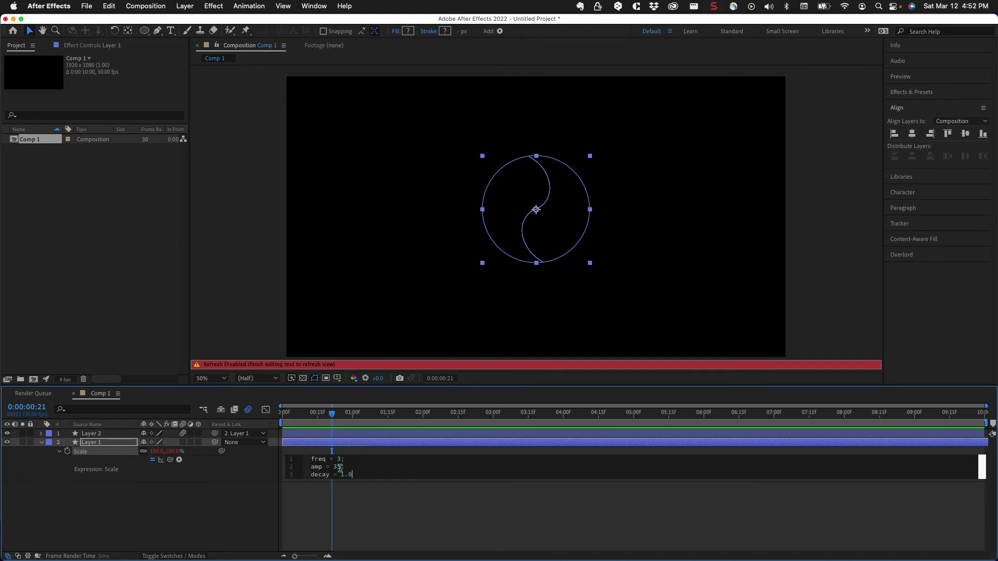
type(";")
key("Return")
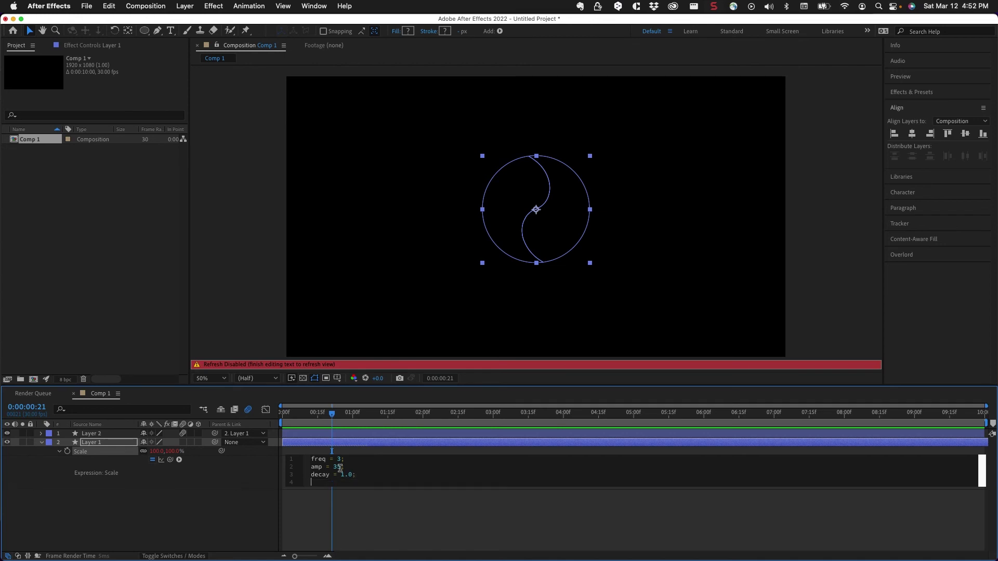
Add the line s = amp*Math.sin(freq*time*2*Math.PI)/Math.exp(decay*time); to the Scale expression.
type("s = amp*Math.sin")
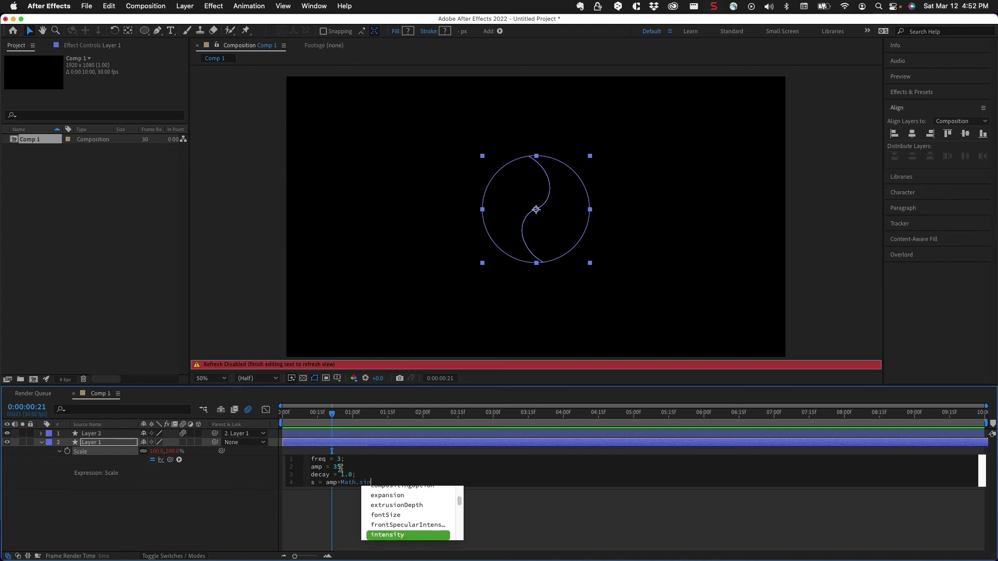
type("()freq")
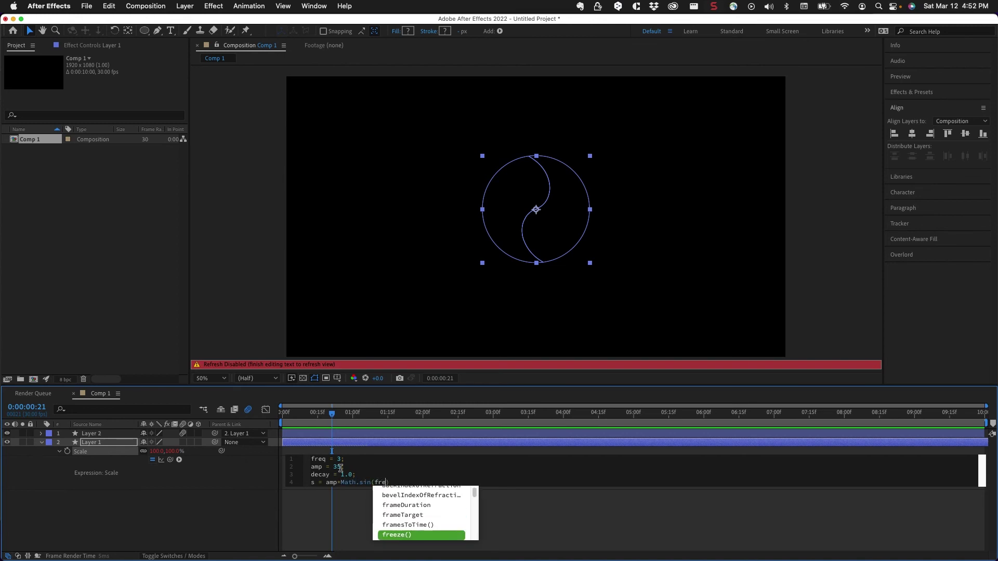
type("*")
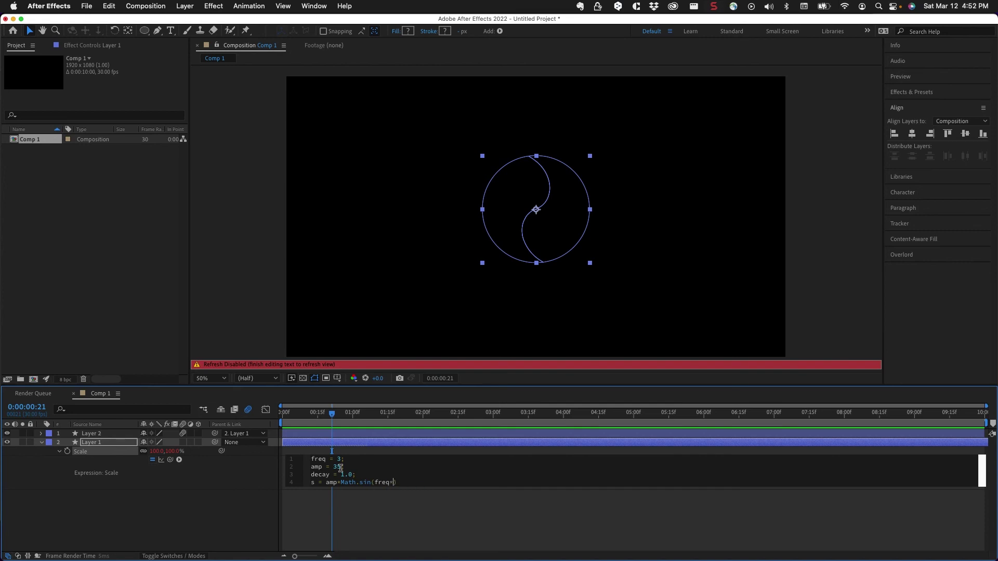
type("time*2")
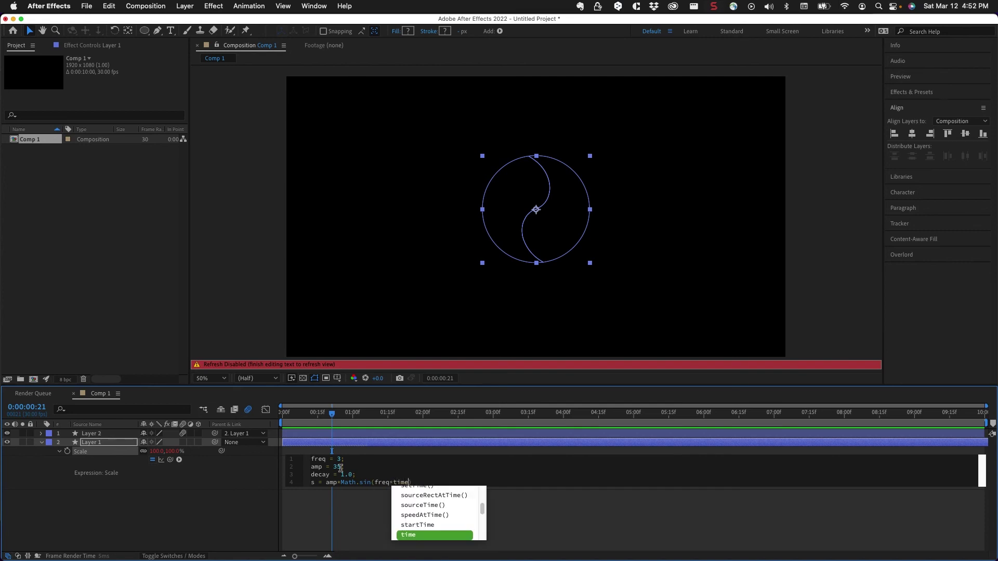
type("*Math.P")
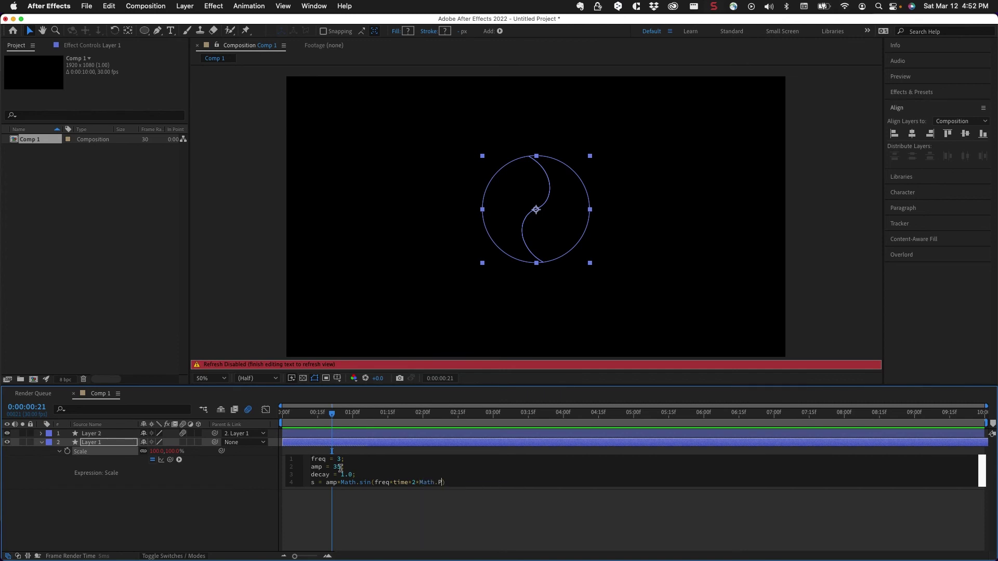
type("I)/Math.exp")
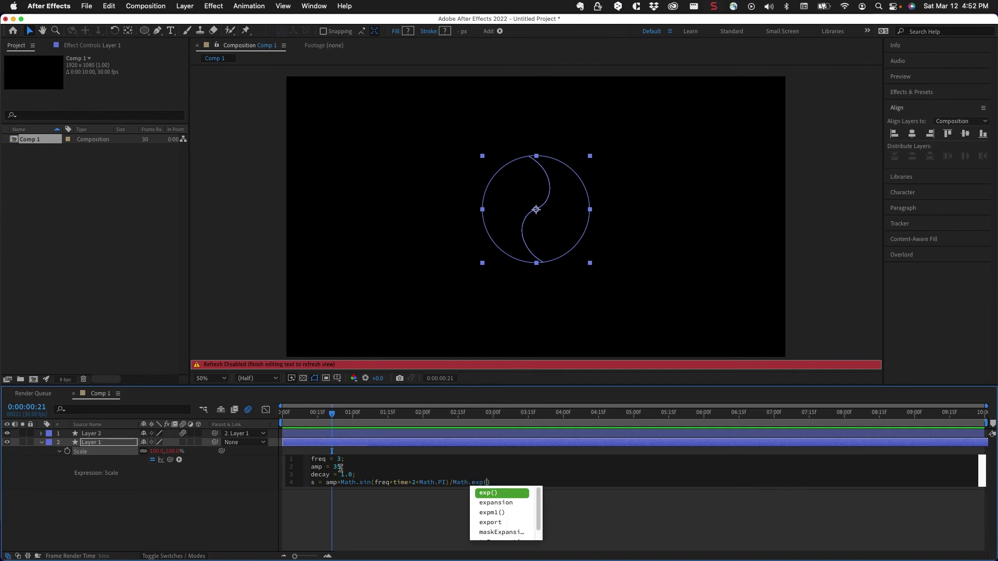
type("(decay*time);")
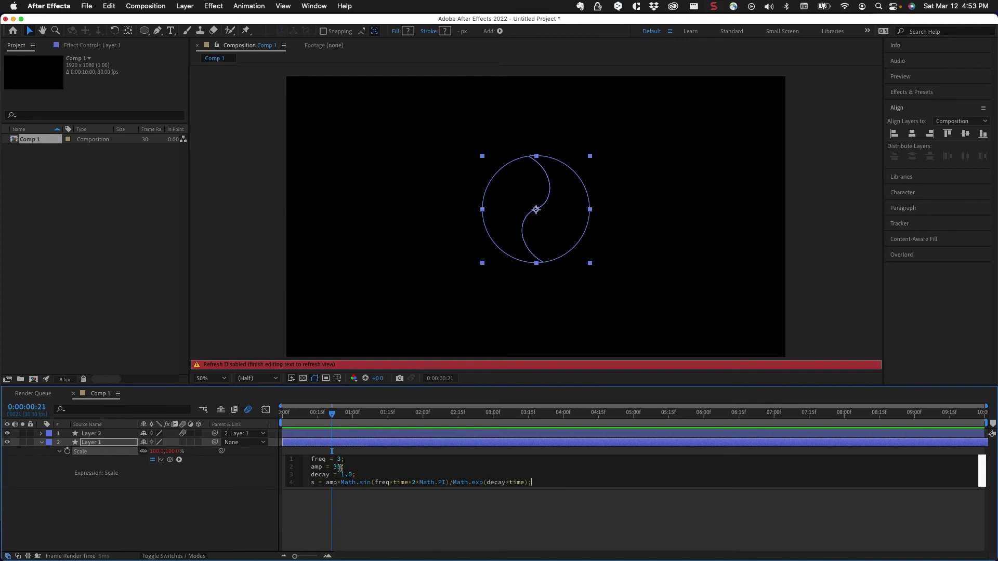
Complete the Scale expression with the line scale + [s,s] and preview the animation from the first frame.
key("Return")
type("scale")
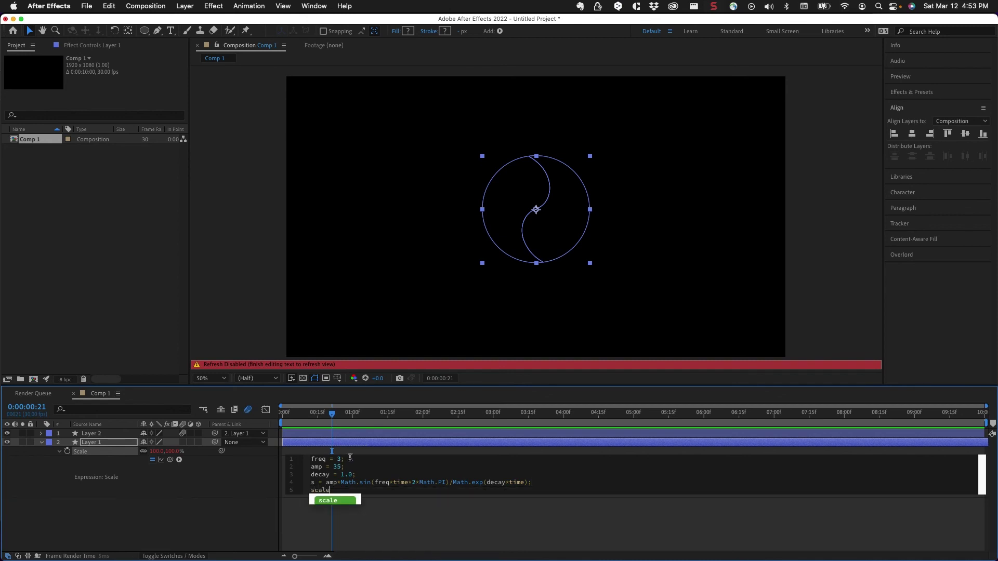
type(" +")
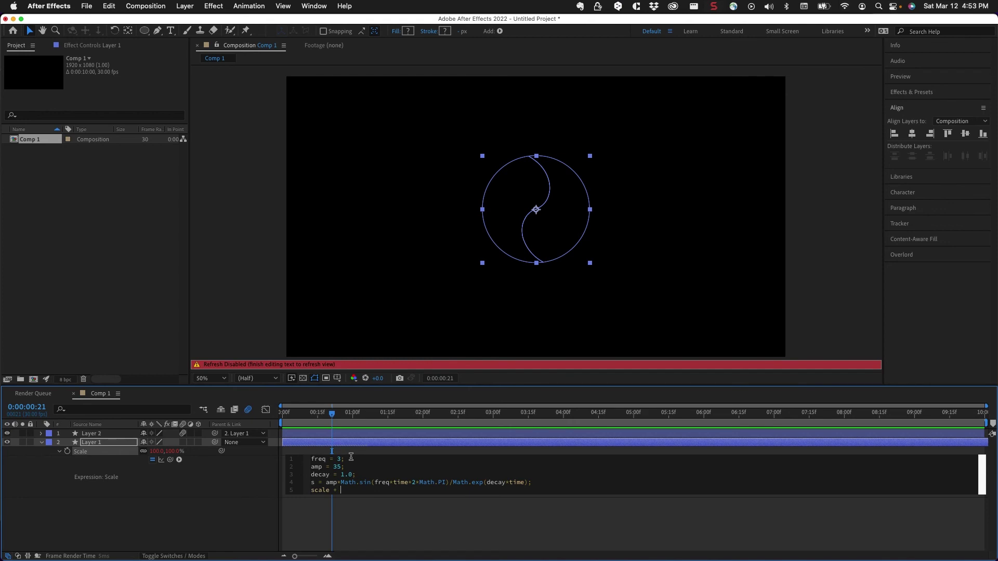
type(" [s,s")
double_click(354, 491)
key("BackSpace")
type("s")
left_click(212, 523)
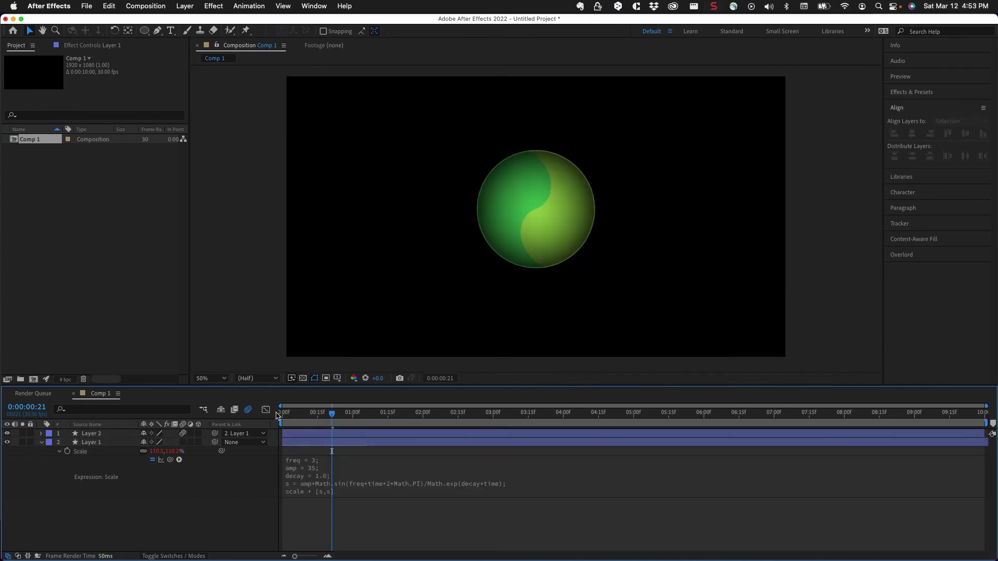
left_click_drag(291, 414, 280, 416)
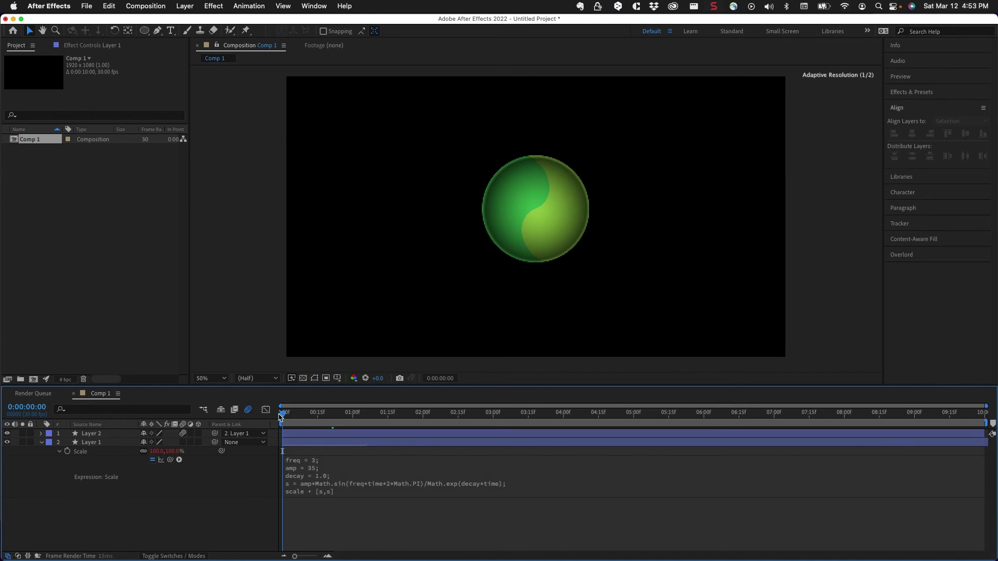
key("space")
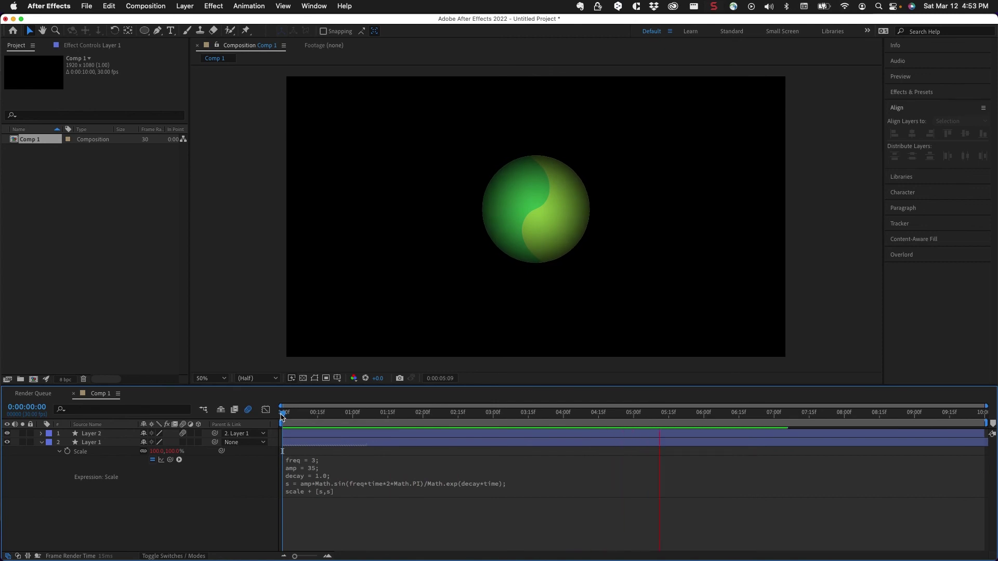
key("space")
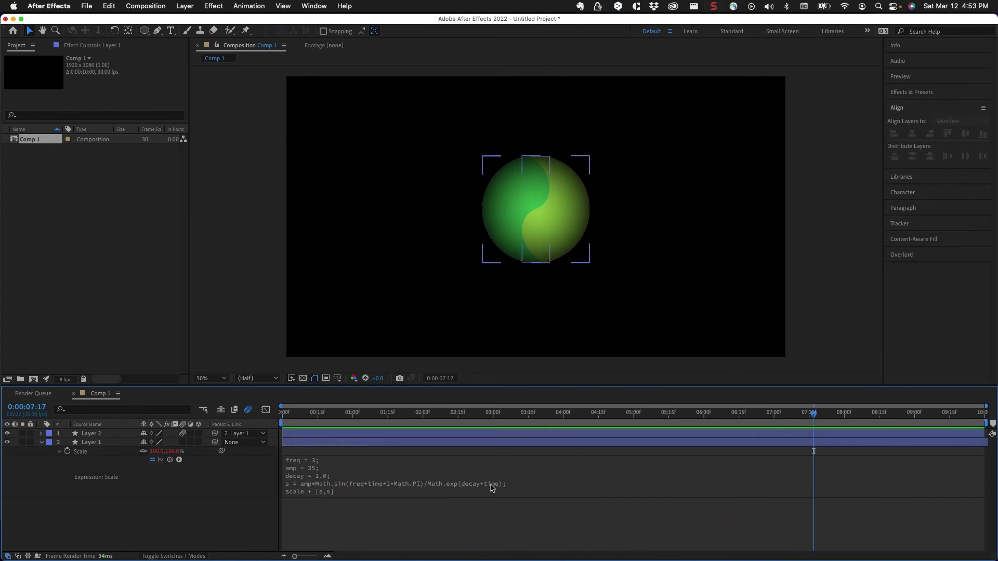
Set the decay variable in Layer 1's Scale expression to 0.2.
left_click(320, 476)
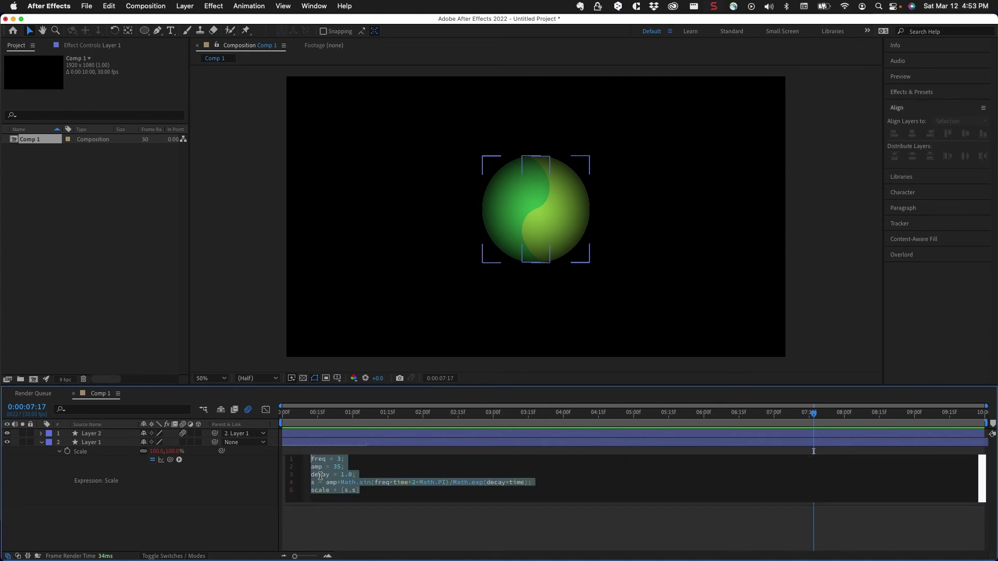
left_click(345, 475)
left_click_drag(341, 475, 350, 475)
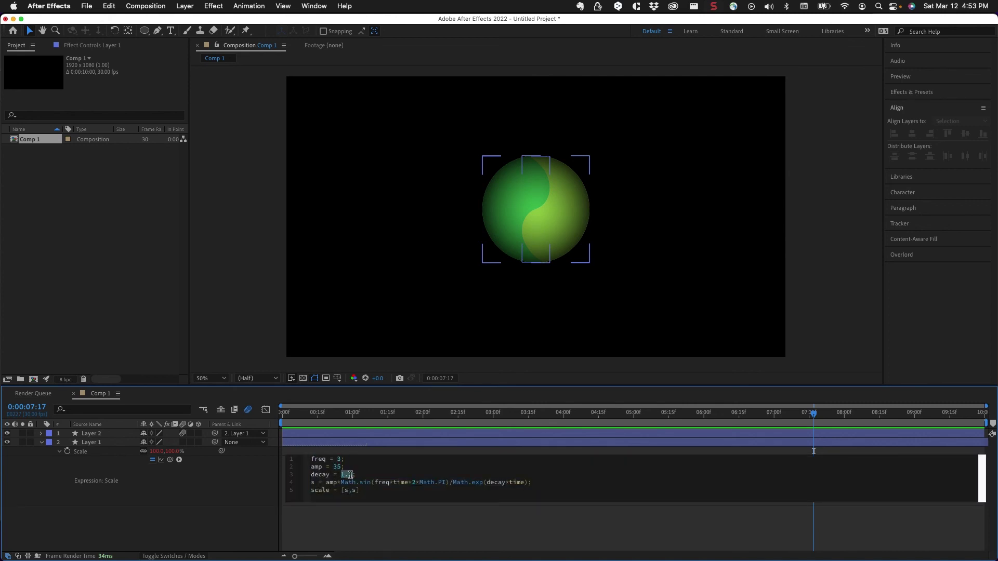
type("0.")
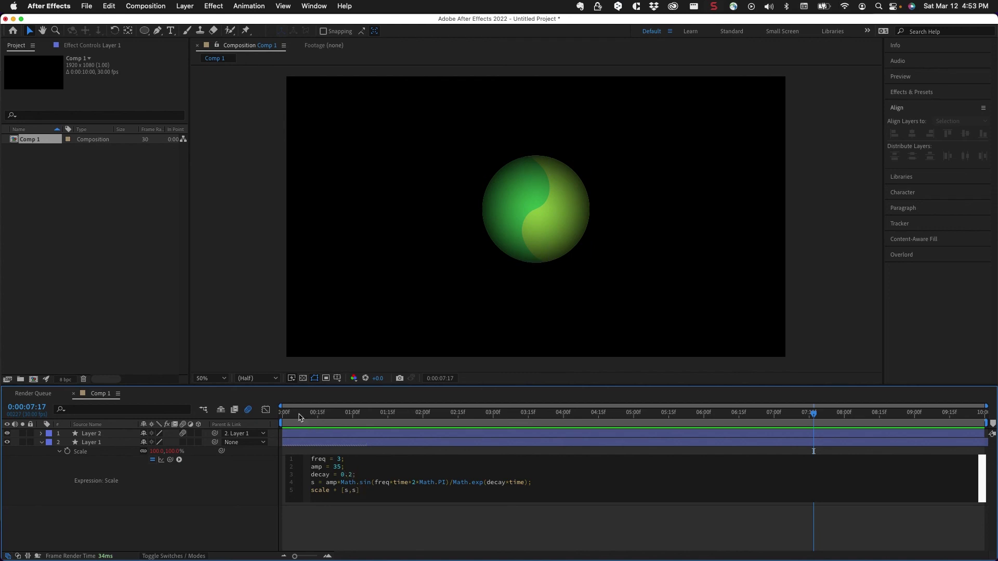
Preview the scale bounce from the first frame.
left_click(280, 414)
key("space")
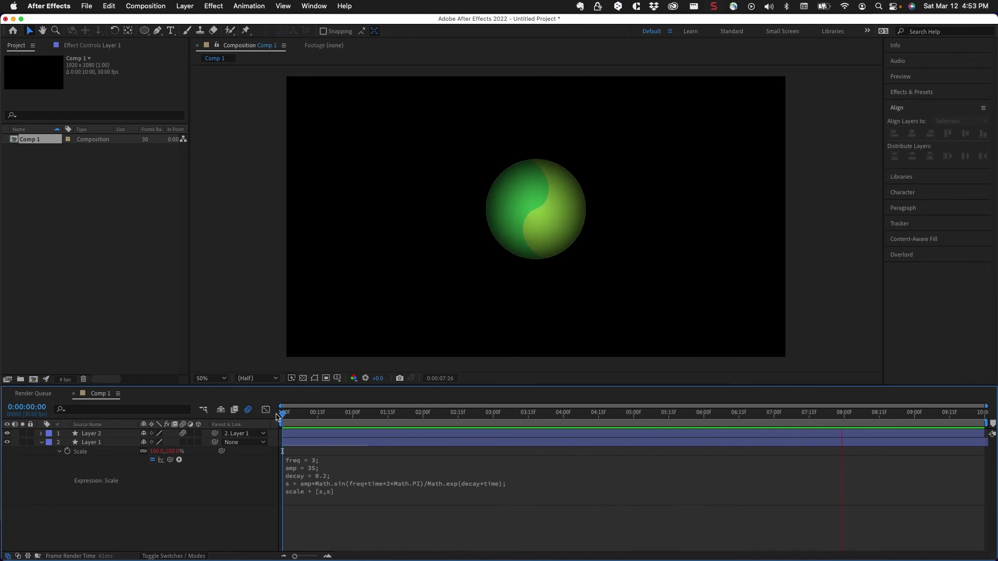
key("space")
Set the decay variable in Layer 1's Scale expression to 1.5 and preview the animation from the first frame.
left_click(322, 476)
left_click(349, 476)
key("BackSpace")
type("1.")
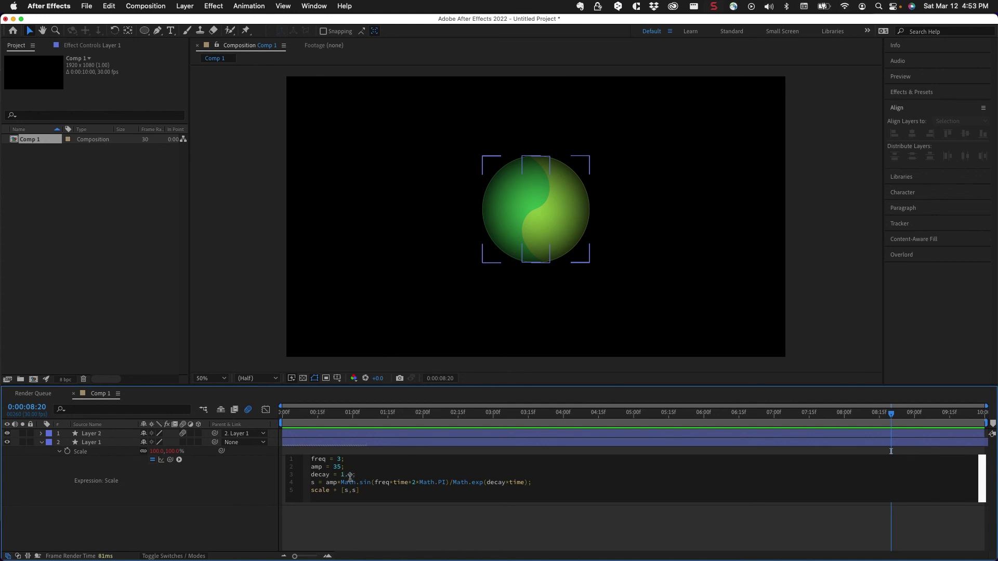
left_click(285, 412)
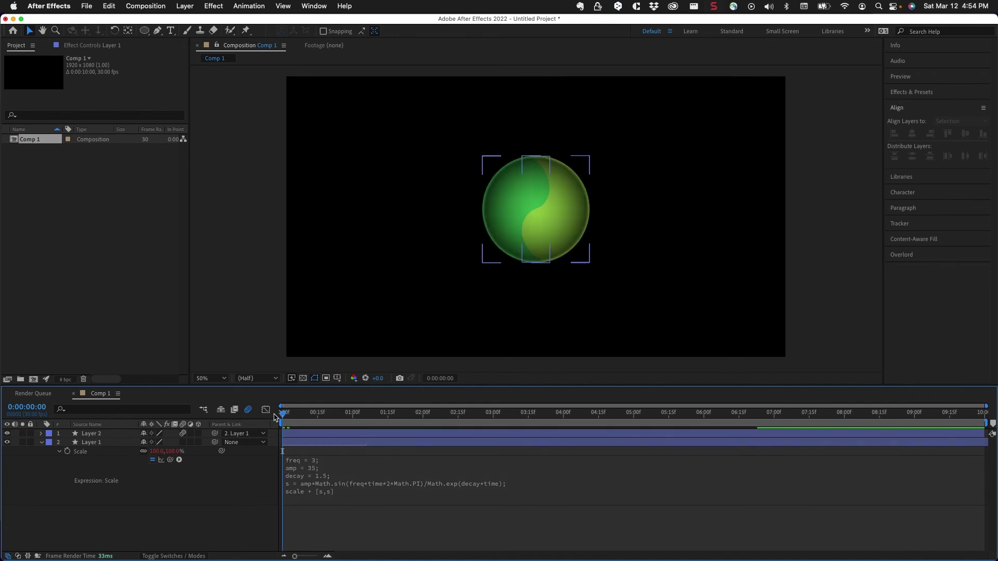
key("space")
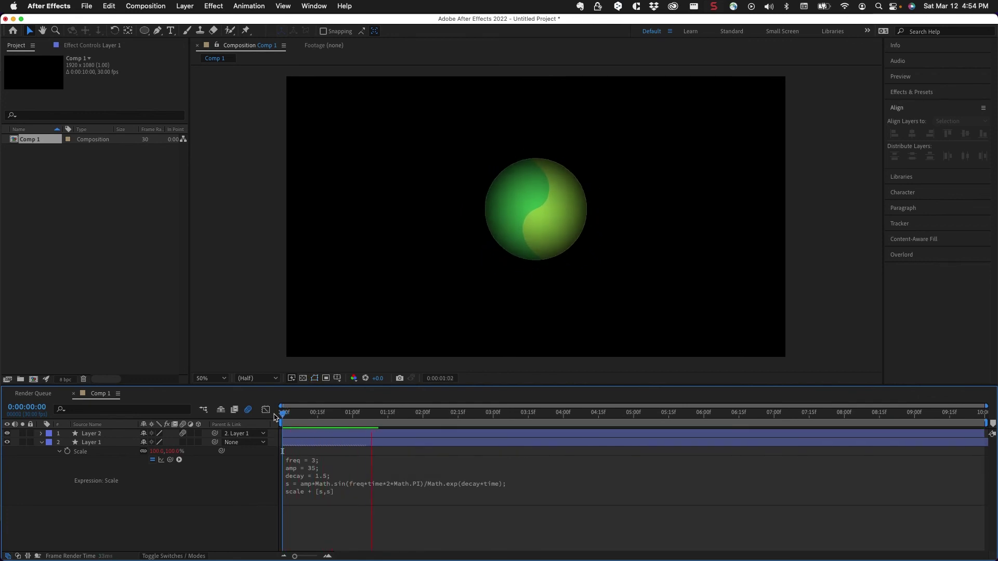
key("space")
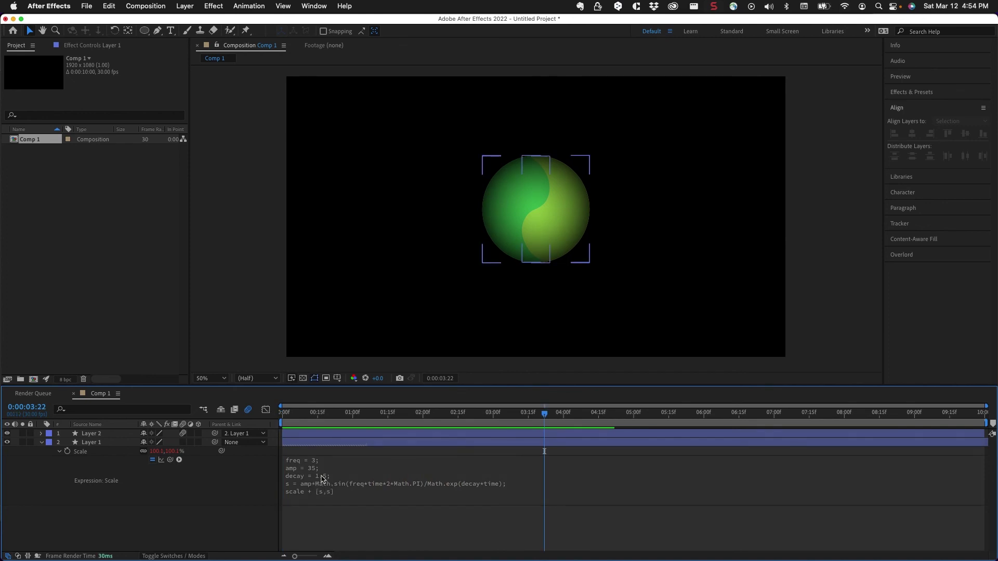
Set decay to 1.0 and freq to 6 in Layer 1's Scale expression, and preview from the first frame.
left_click(322, 478)
left_click(342, 468)
left_click(340, 459)
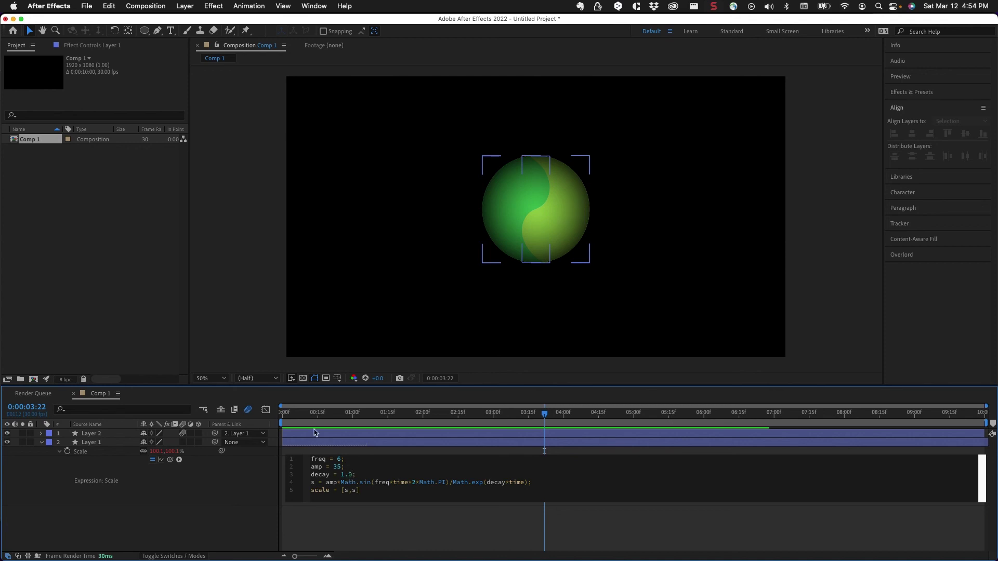
left_click(281, 414)
key("space")
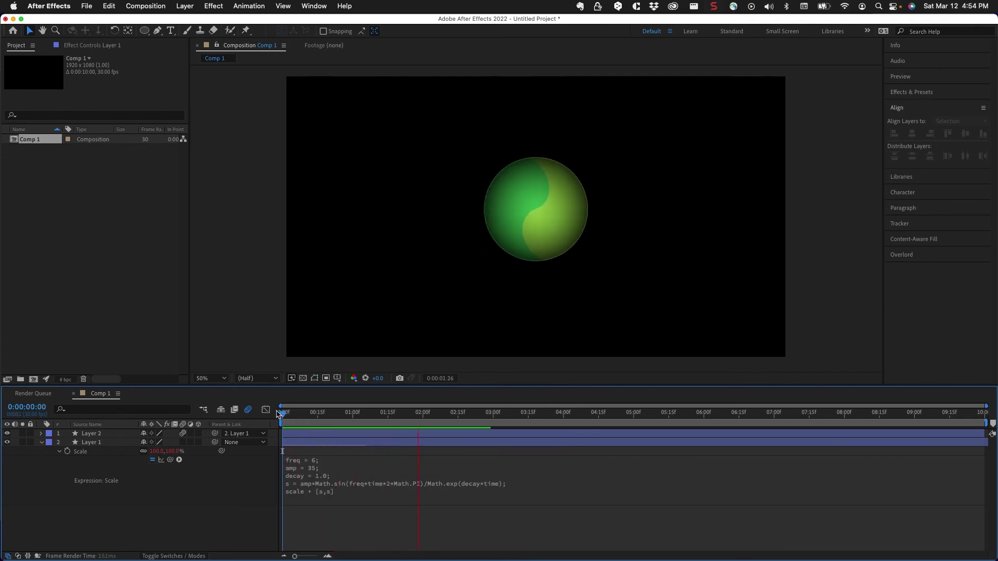
key("space")
Set the freq variable in Layer 1's Scale expression to 2 and preview the bounce from the first frame.
left_click(316, 470)
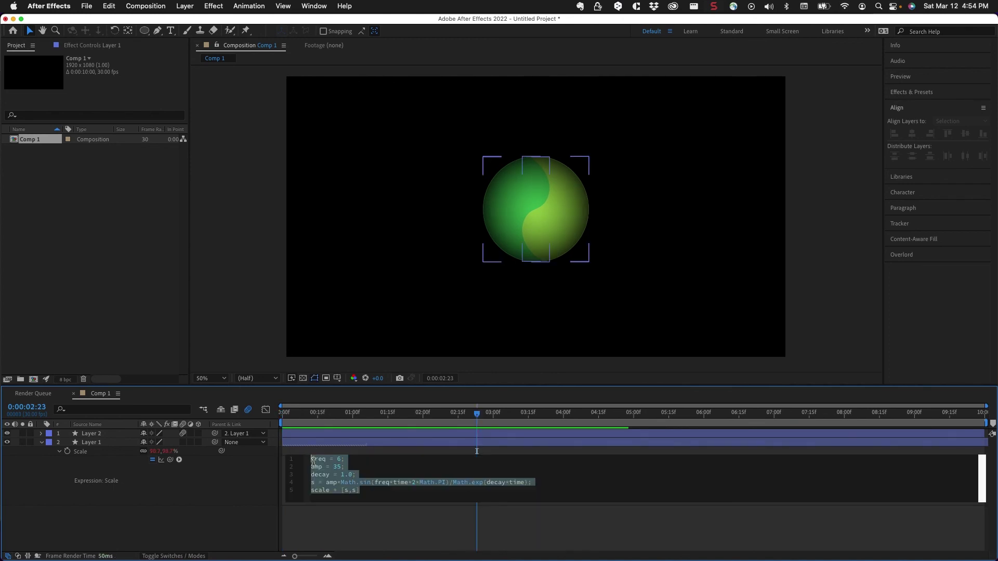
left_click(341, 460)
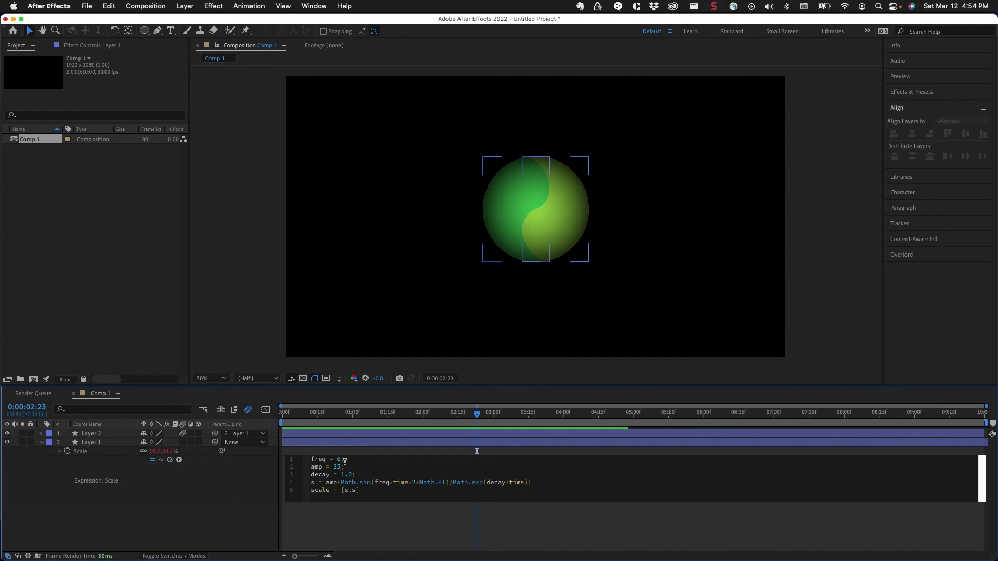
left_click(302, 413)
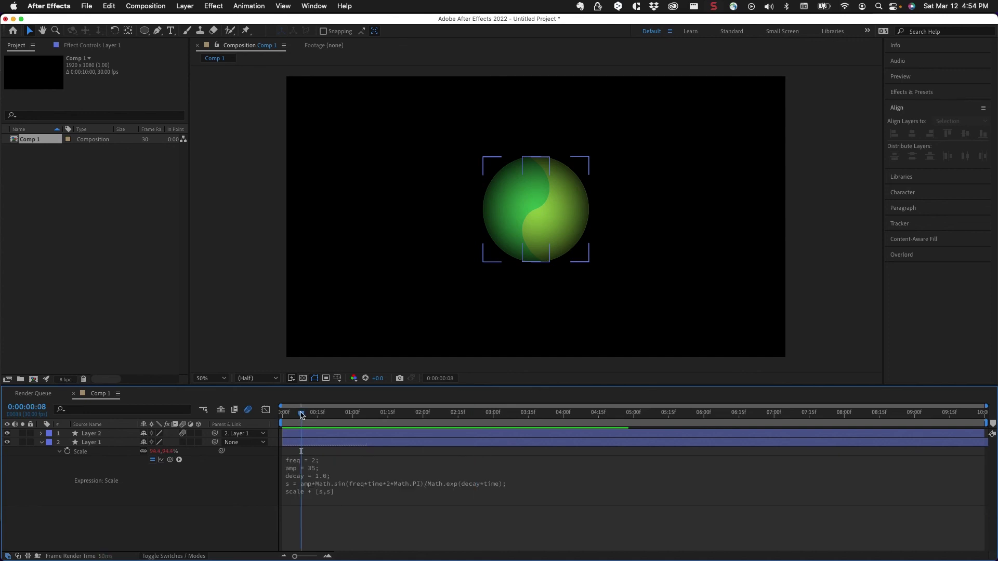
left_click_drag(301, 414, 275, 414)
key("space")
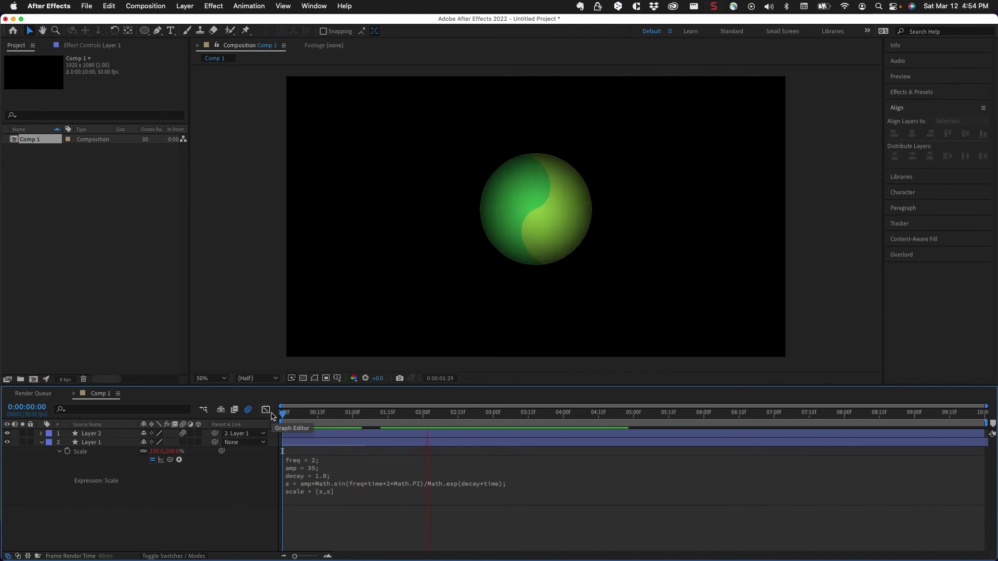
key("space")
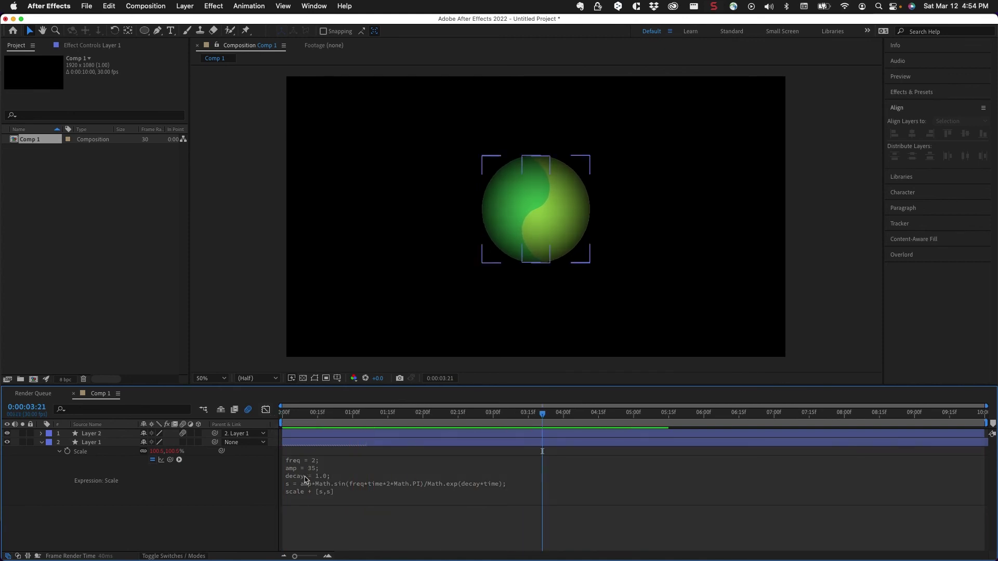
Set the amp variable in Layer 1's Scale expression to 70 and preview the bounce from the first frame.
left_click(314, 473)
left_click(336, 468)
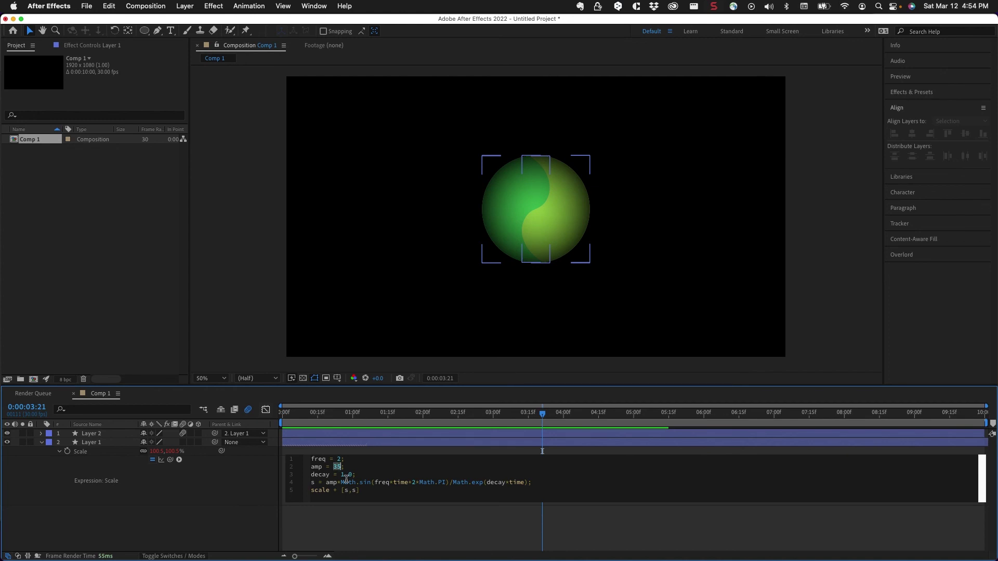
type("6")
left_click(255, 500)
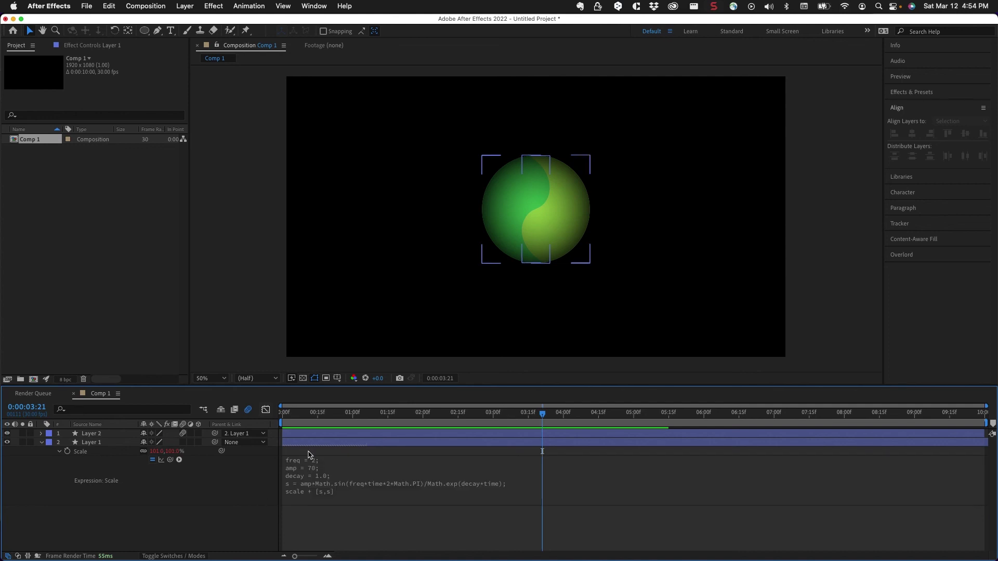
left_click(275, 414)
key("space")
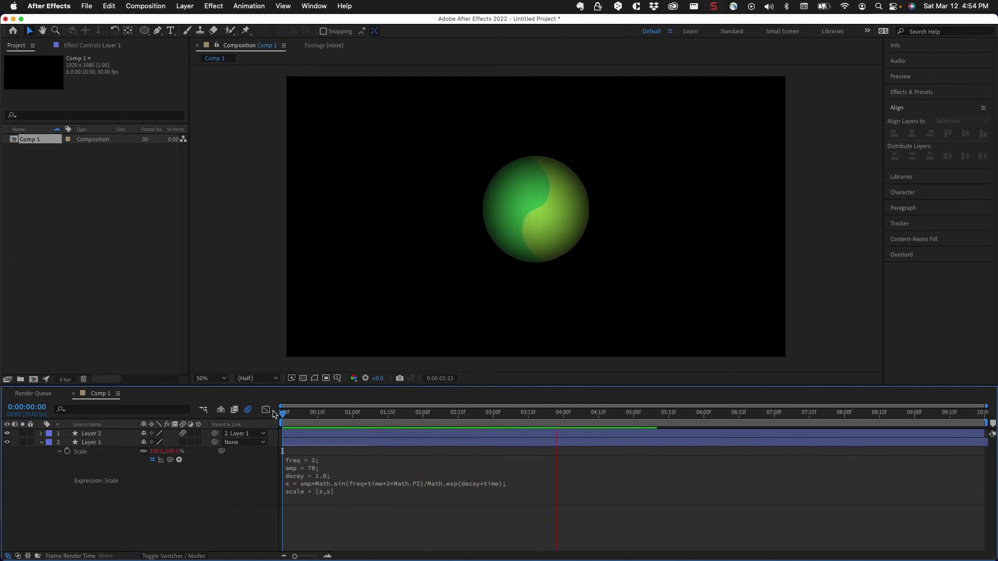
left_click(720, 451)
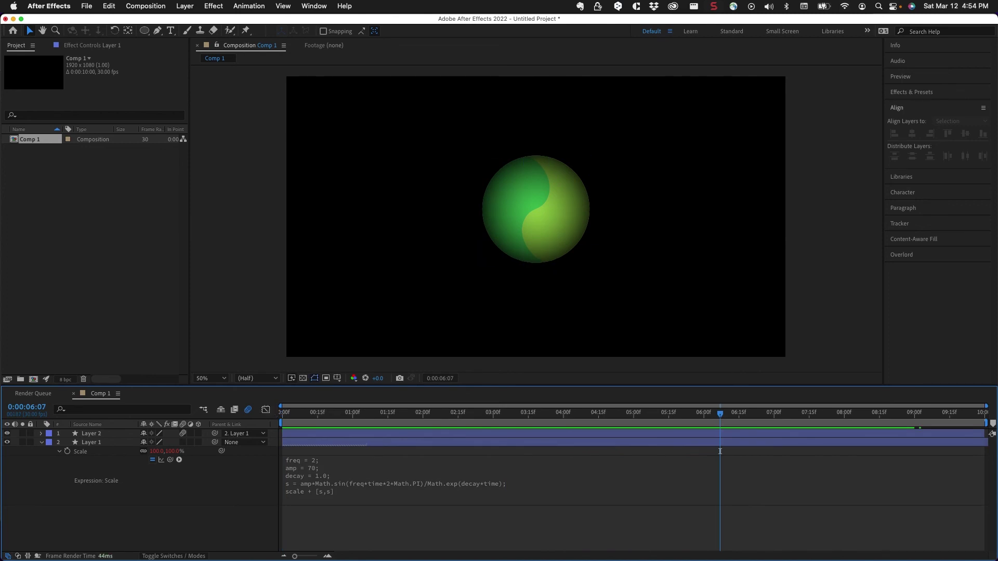